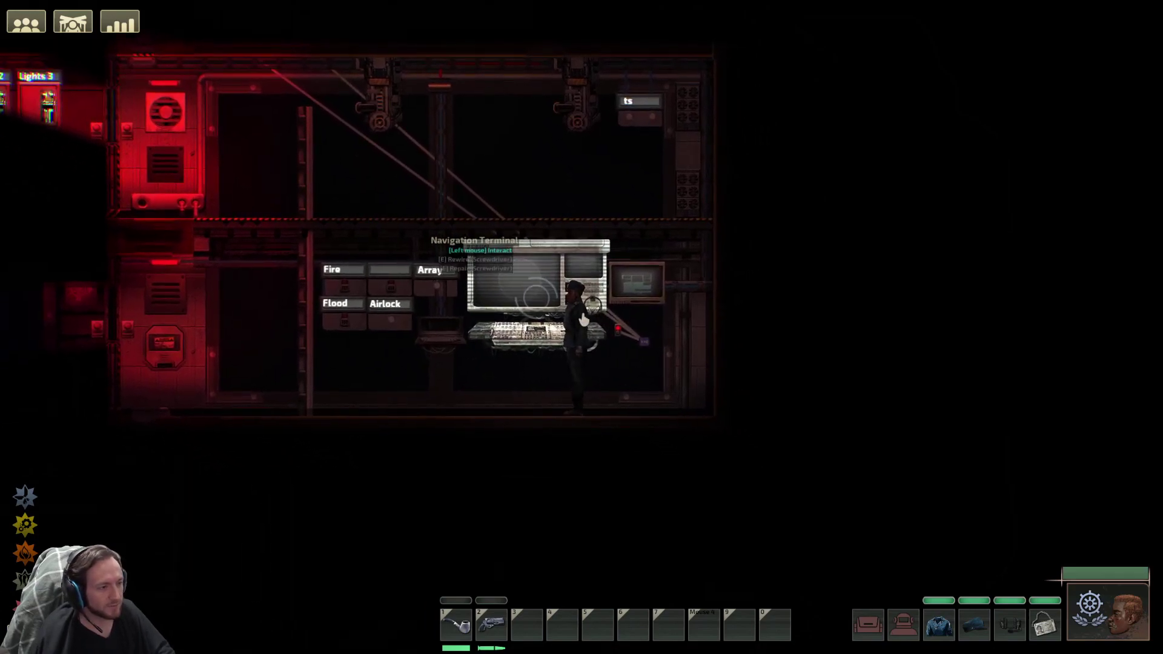
Pause the running Typhon2 test to bring up the pause menu.
{"action": "key", "text": "Escape"}
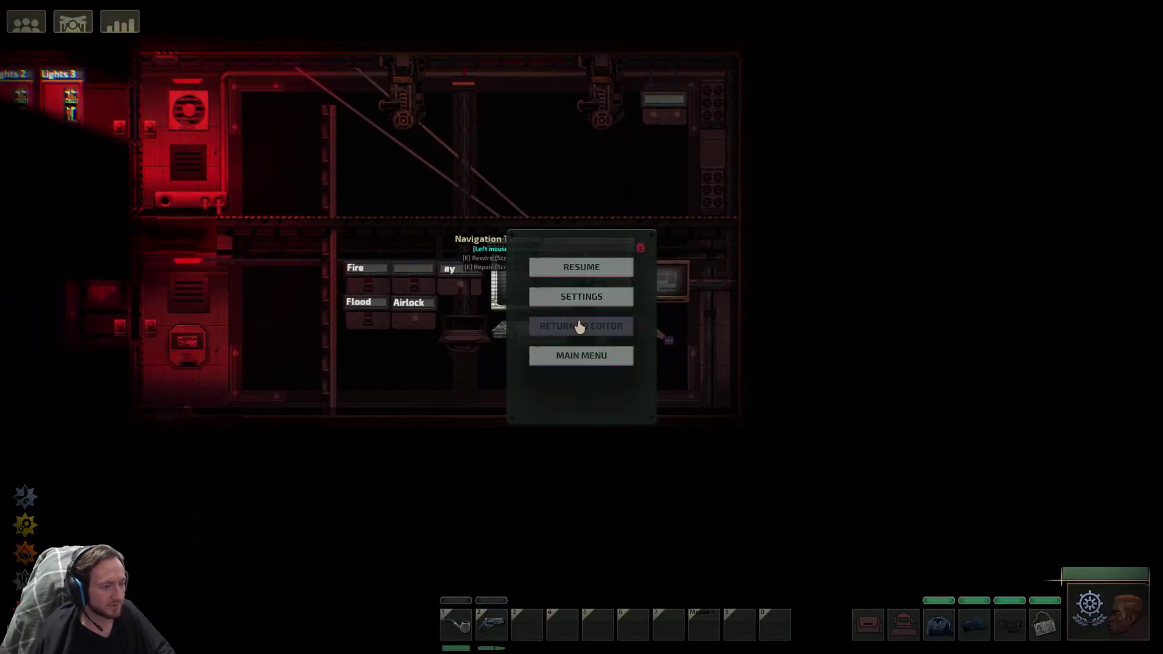
Return to the editor and survey the Typhon2's upper hull, turret and airlock roof.
{"action": "left_click", "coordinate": [578, 327]}
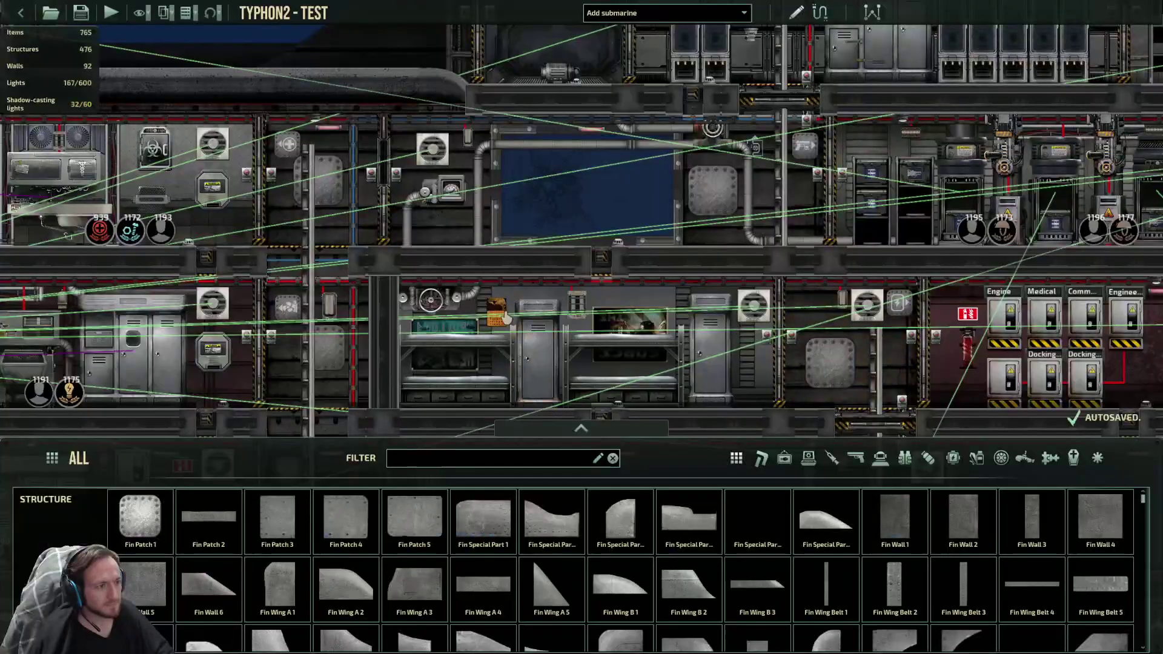
{"action": "scroll", "coordinate": [578, 303], "scroll_direction": "down", "scroll_amount": 5}
{"action": "scroll", "coordinate": [581, 297], "scroll_direction": "up", "scroll_amount": 5}
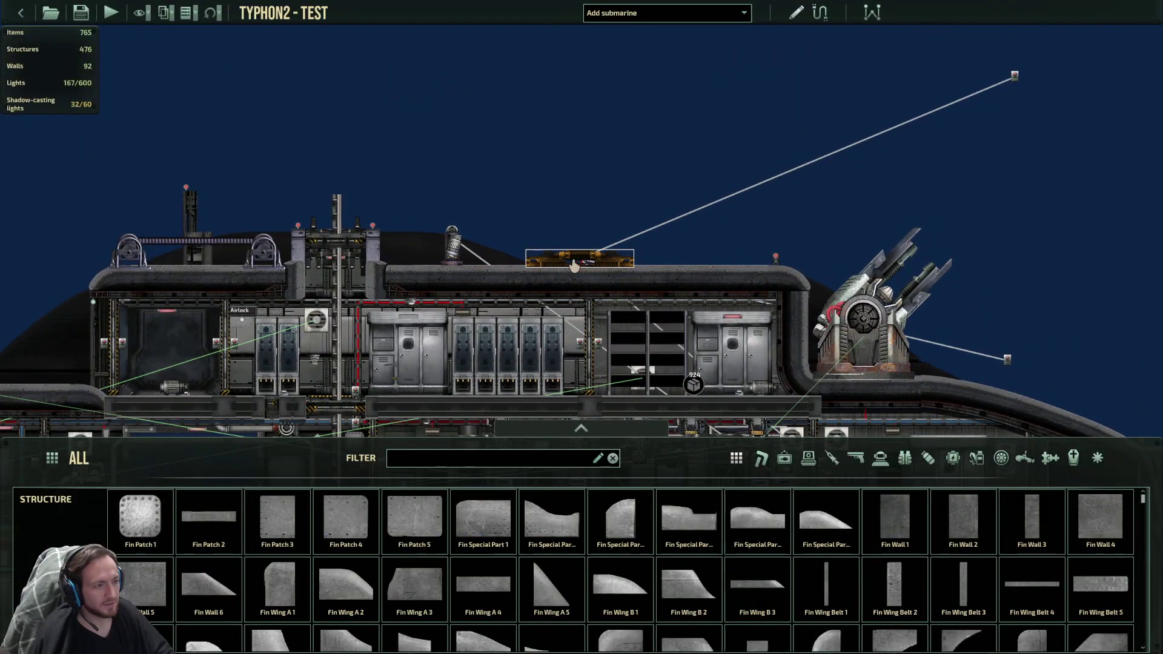
{"action": "key", "text": "s"}
{"action": "key", "text": "w"}
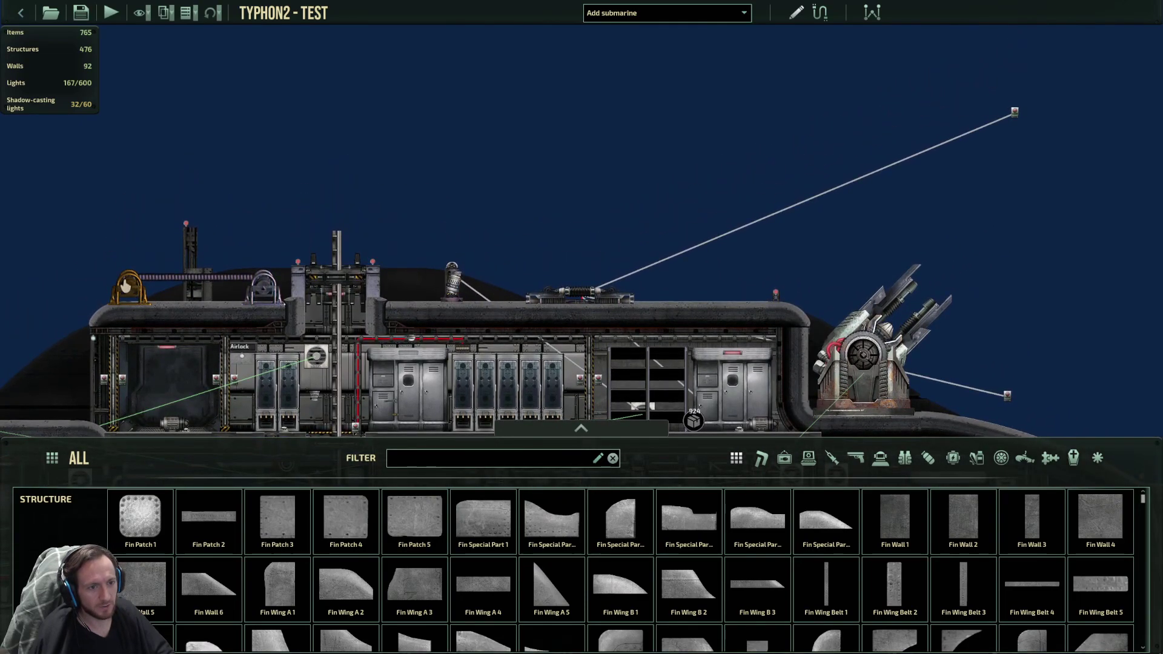
{"action": "key", "text": "d"}
{"action": "key", "text": "s"}
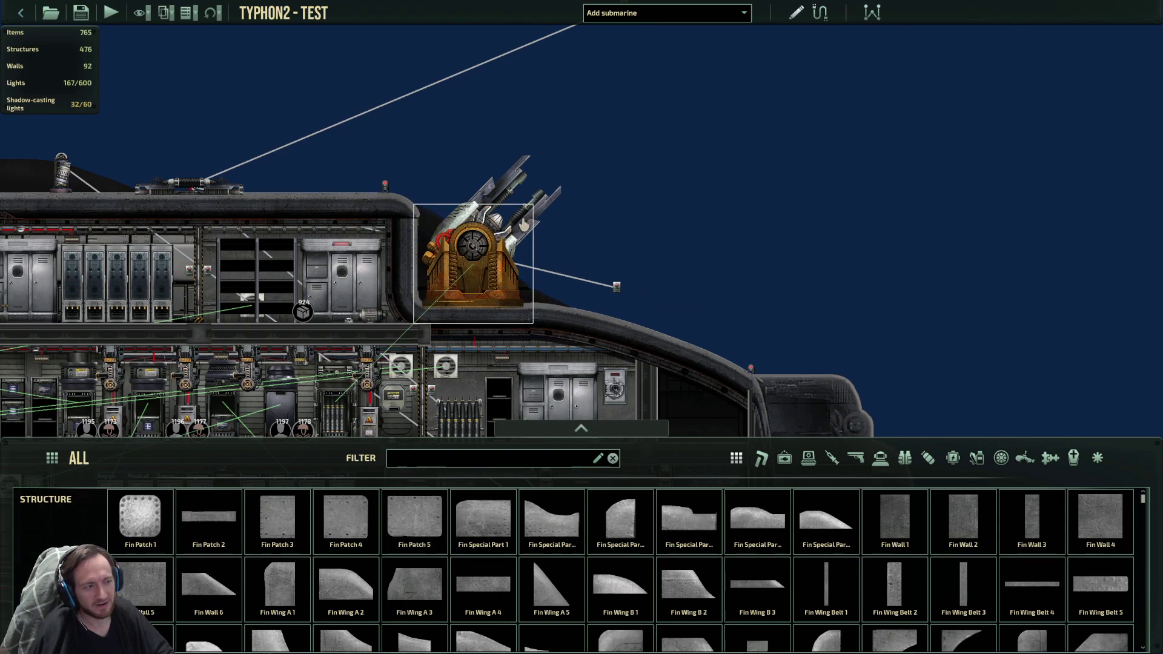
{"action": "key", "text": "a"}
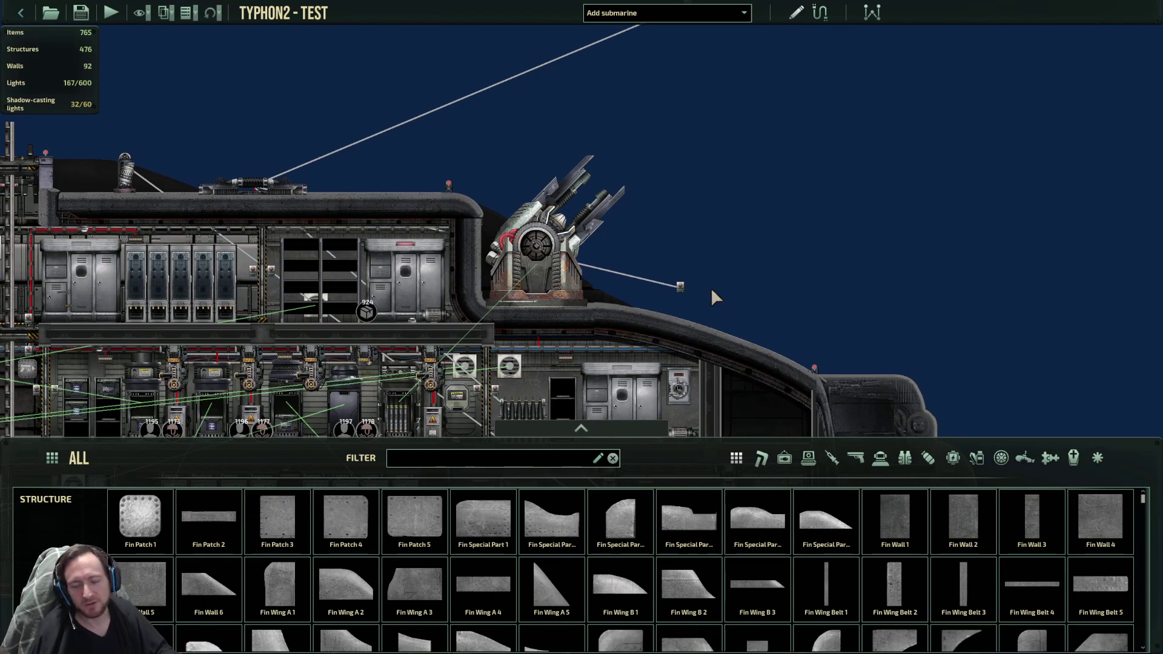
{"action": "key", "text": "a"}
{"action": "key", "text": "w"}
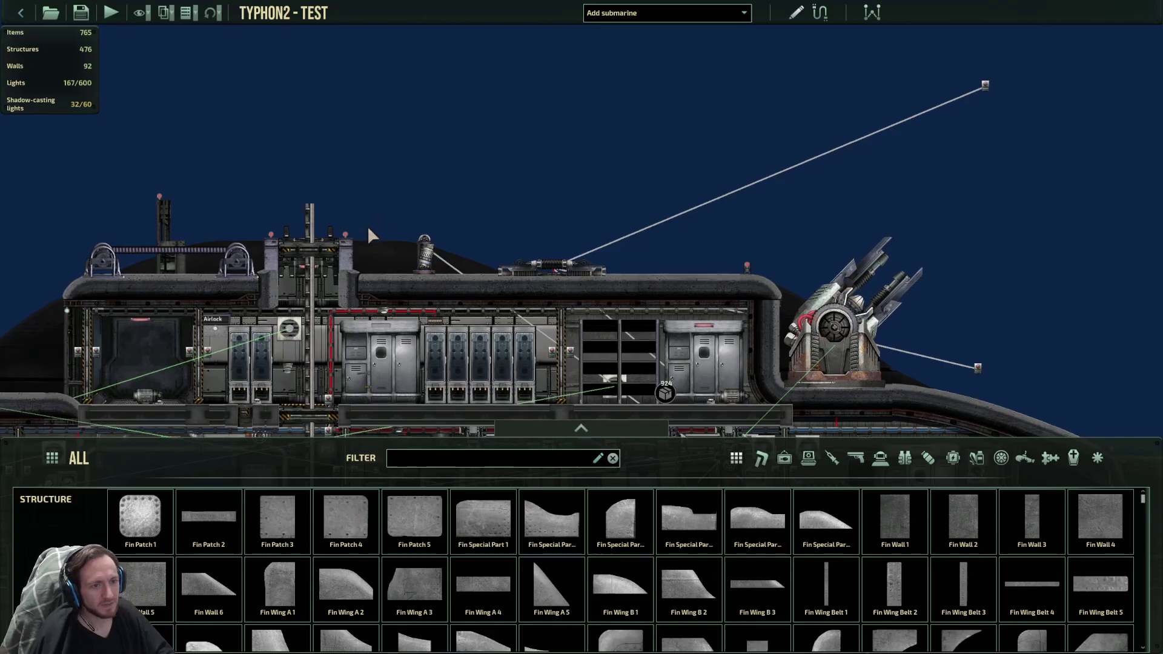
{"action": "scroll", "coordinate": [367, 225], "scroll_direction": "down", "scroll_amount": 3}
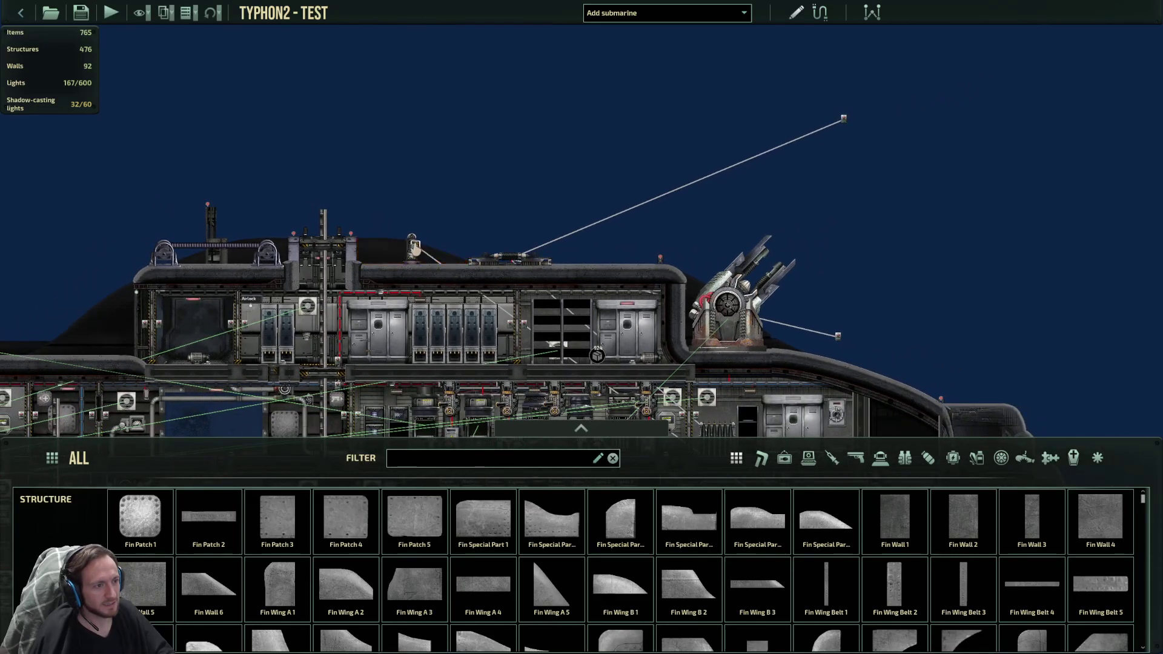
Select the motion detector on the roof to show its properties.
{"action": "left_click", "coordinate": [415, 248]}
{"action": "scroll", "coordinate": [437, 256], "scroll_direction": "up", "scroll_amount": 5}
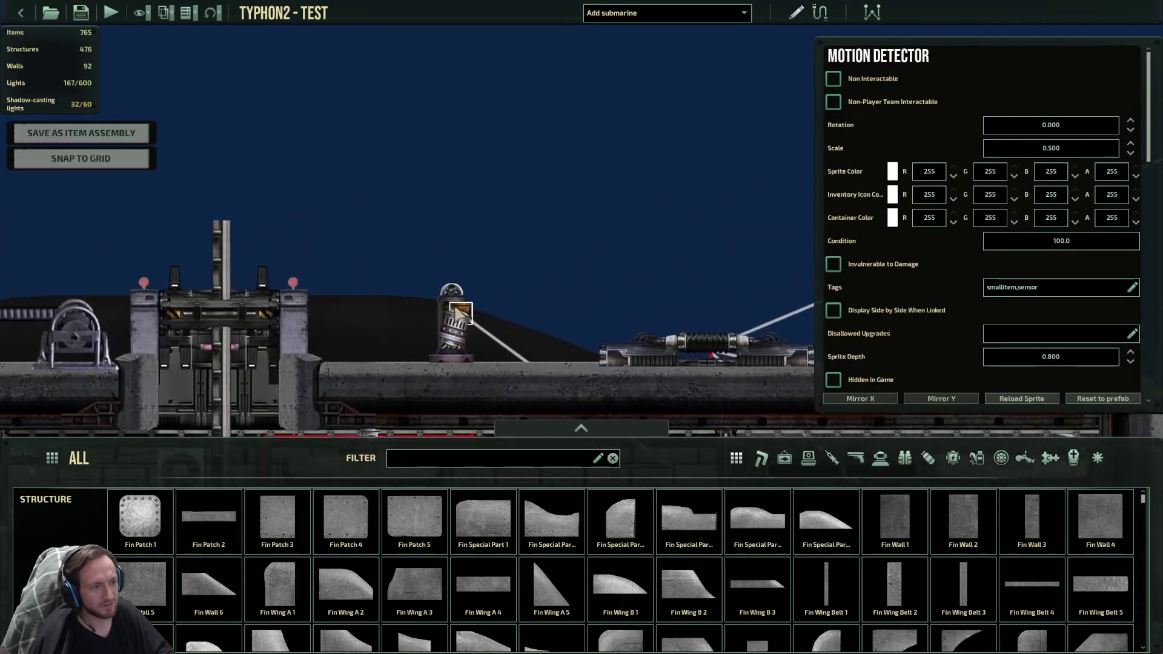
{"action": "scroll", "coordinate": [461, 312], "scroll_direction": "up", "scroll_amount": 2}
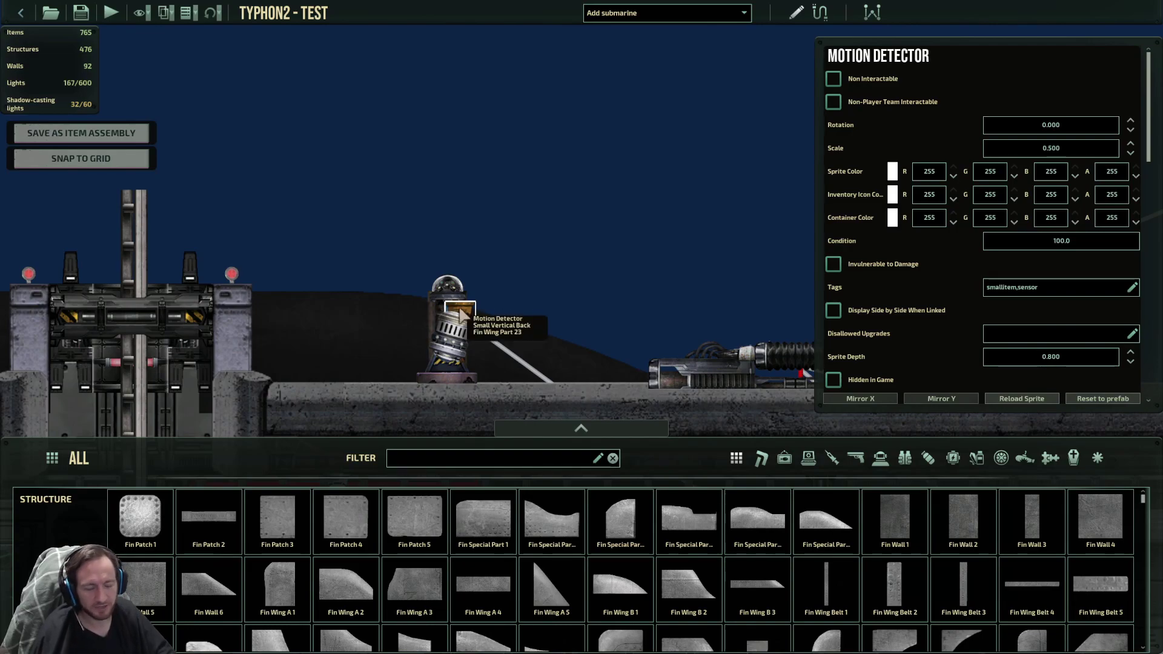
{"action": "scroll", "coordinate": [462, 313], "scroll_direction": "down", "scroll_amount": 10}
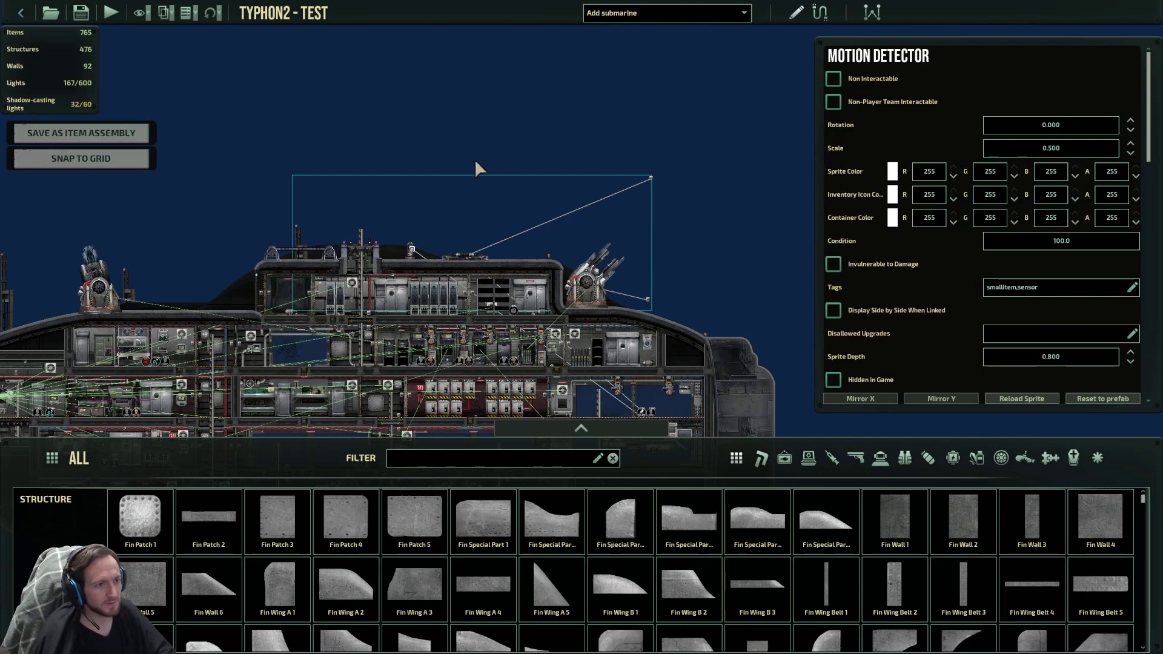
{"action": "scroll", "coordinate": [631, 246], "scroll_direction": "up", "scroll_amount": 5}
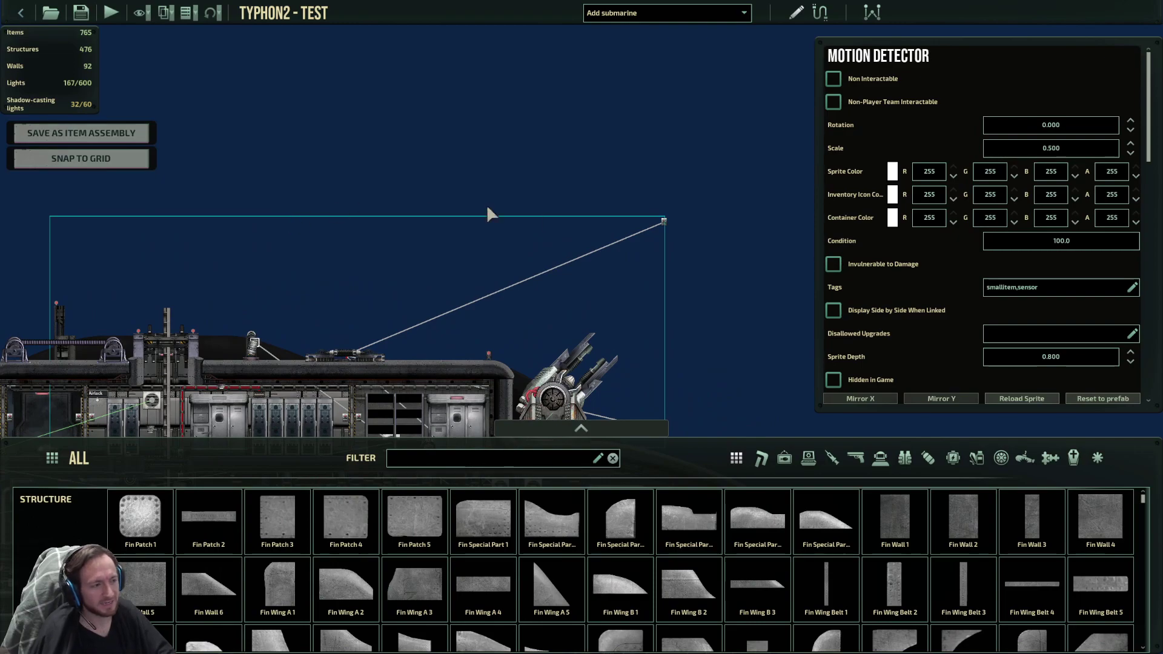
Frame the detector's whole detection area above the hull together with the turret.
{"action": "key", "text": "s"}
{"action": "key", "text": "w"}
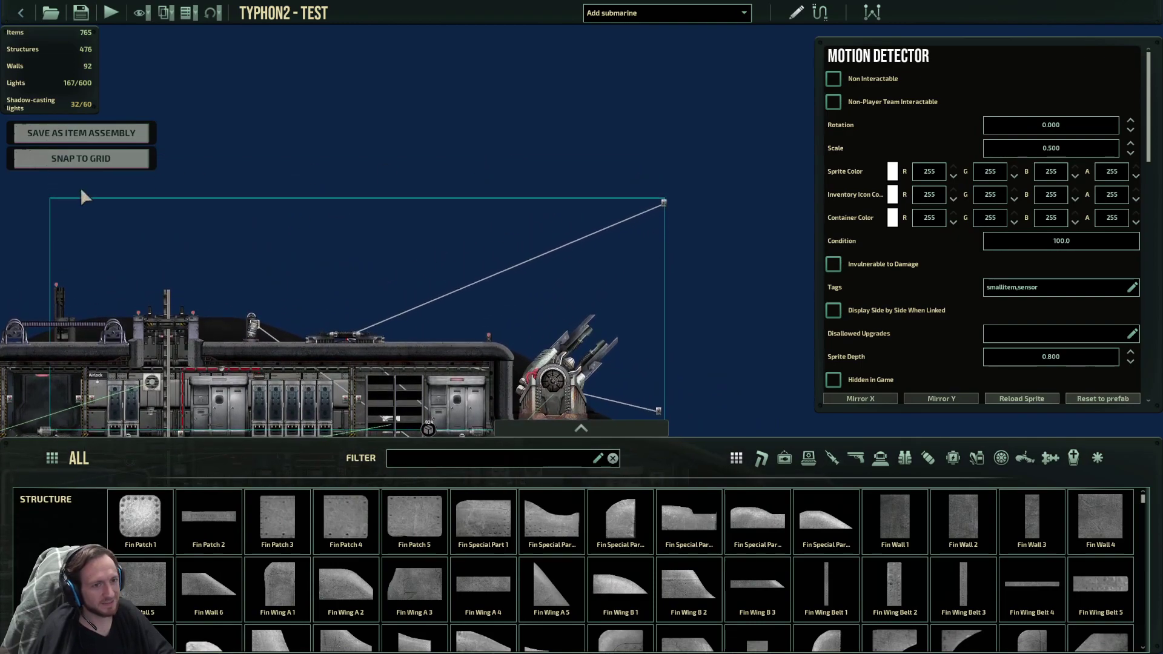
{"action": "key", "text": "s"}
{"action": "key", "text": "w"}
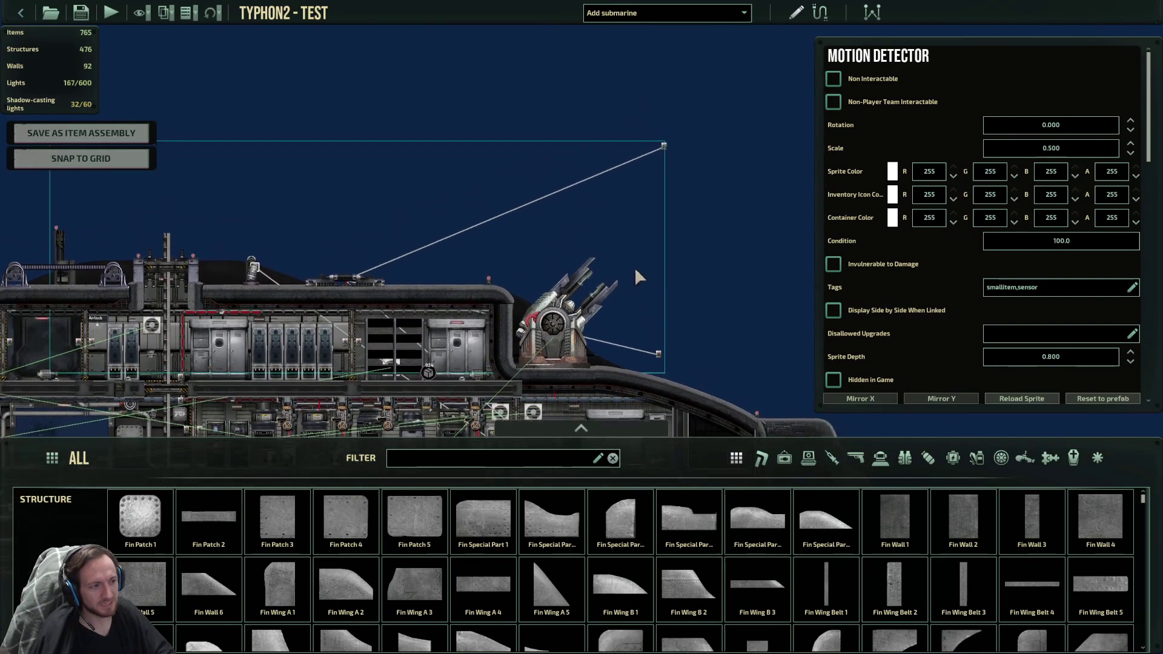
{"action": "key", "text": "s"}
{"action": "key", "text": "d"}
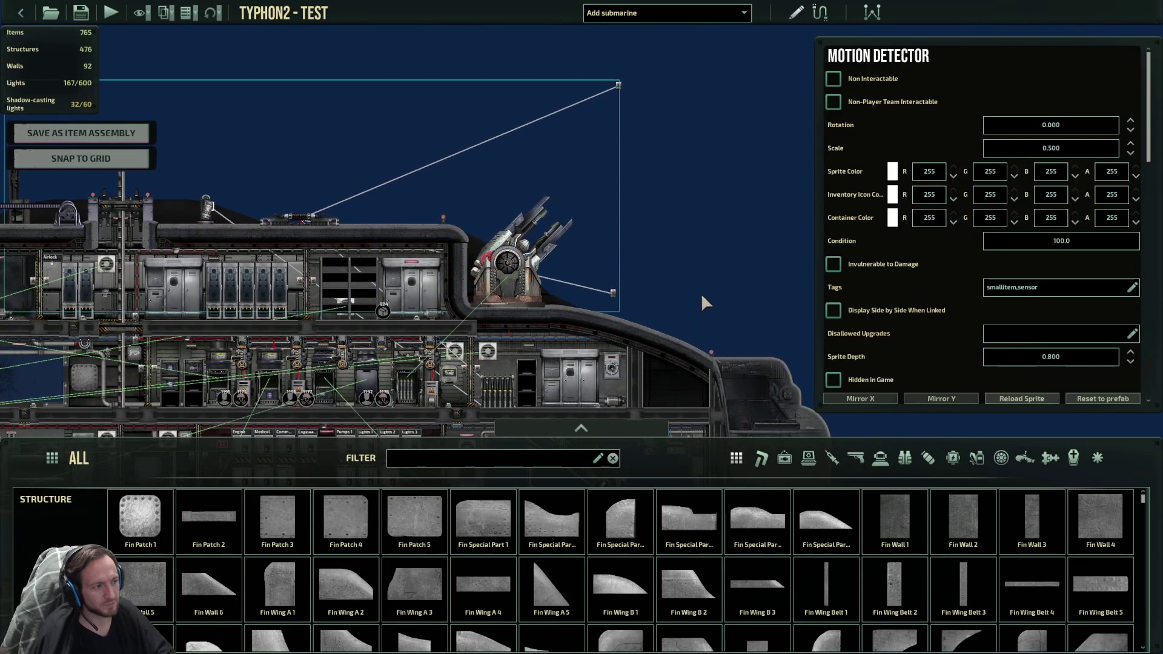
{"action": "key", "text": "a"}
{"action": "key", "text": "w"}
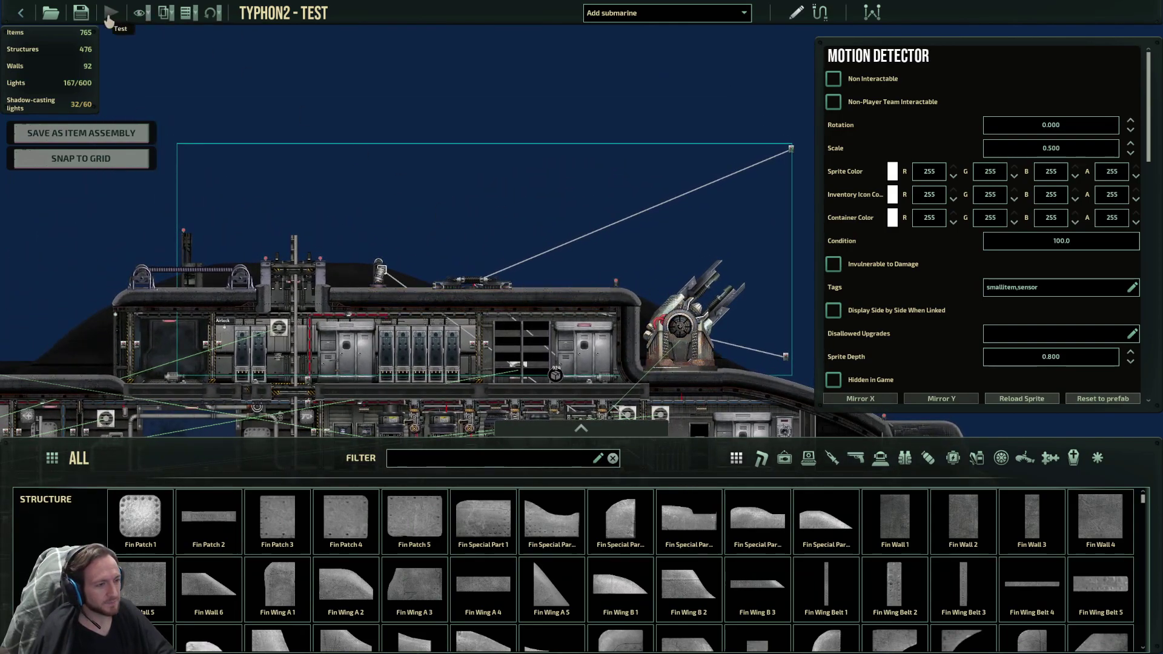
Start a test run and walk the character through the upper-deck doors to the switch room.
{"action": "left_click", "coordinate": [109, 14]}
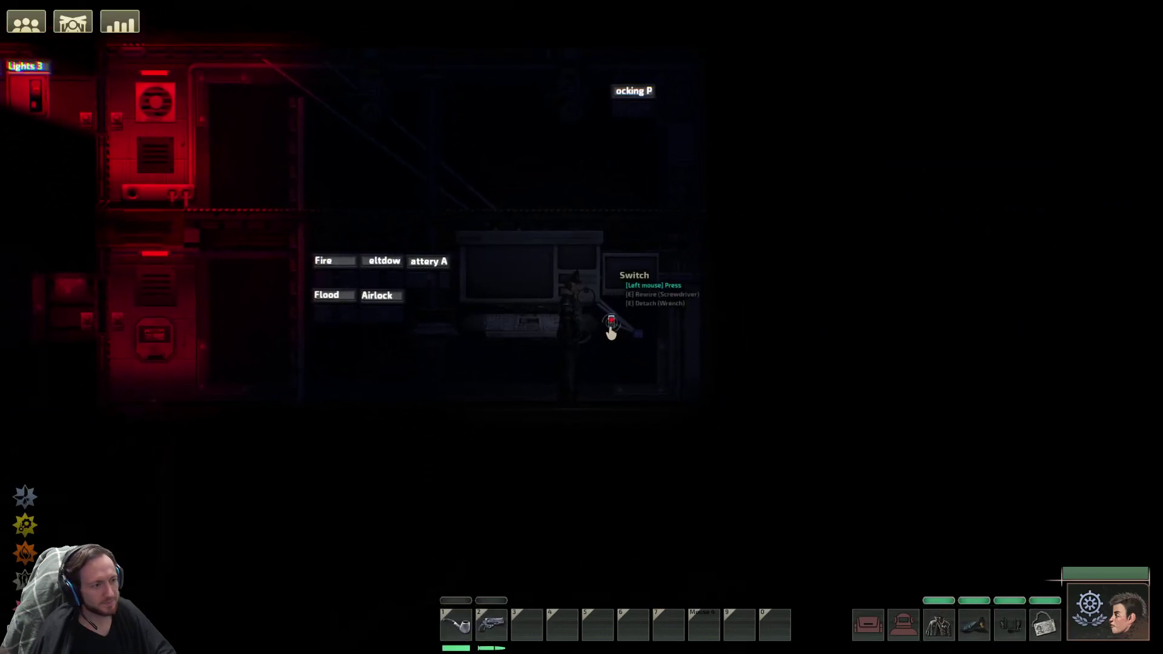
{"action": "key", "text": "a"}
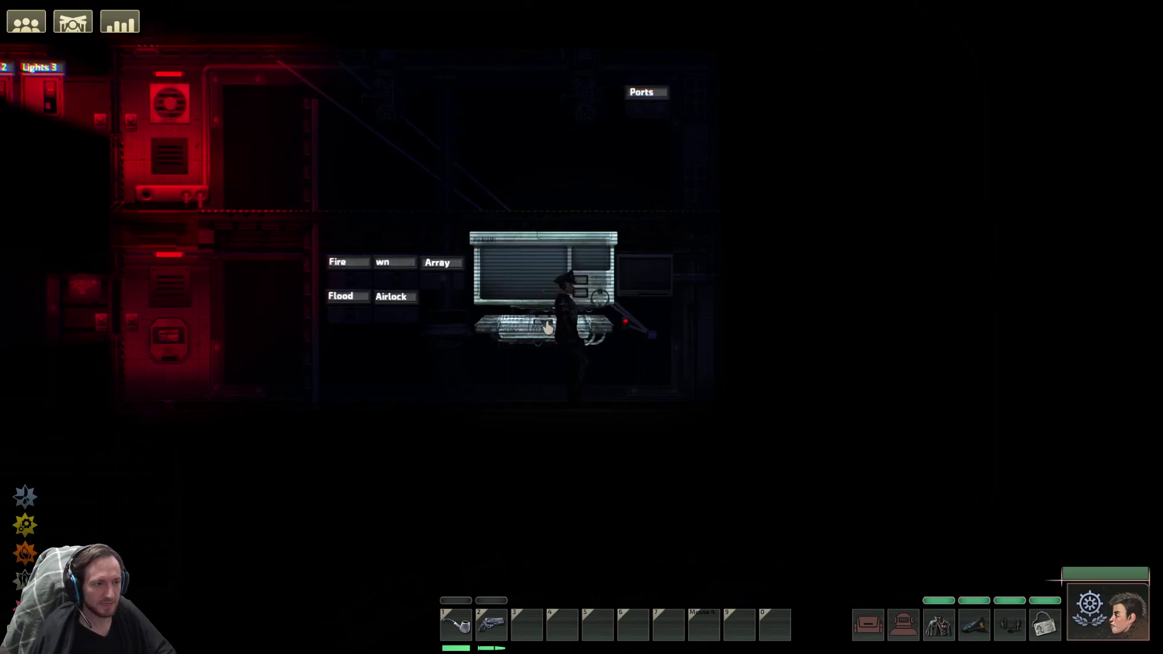
{"action": "key", "text": "w"}
{"action": "key", "text": "a"}
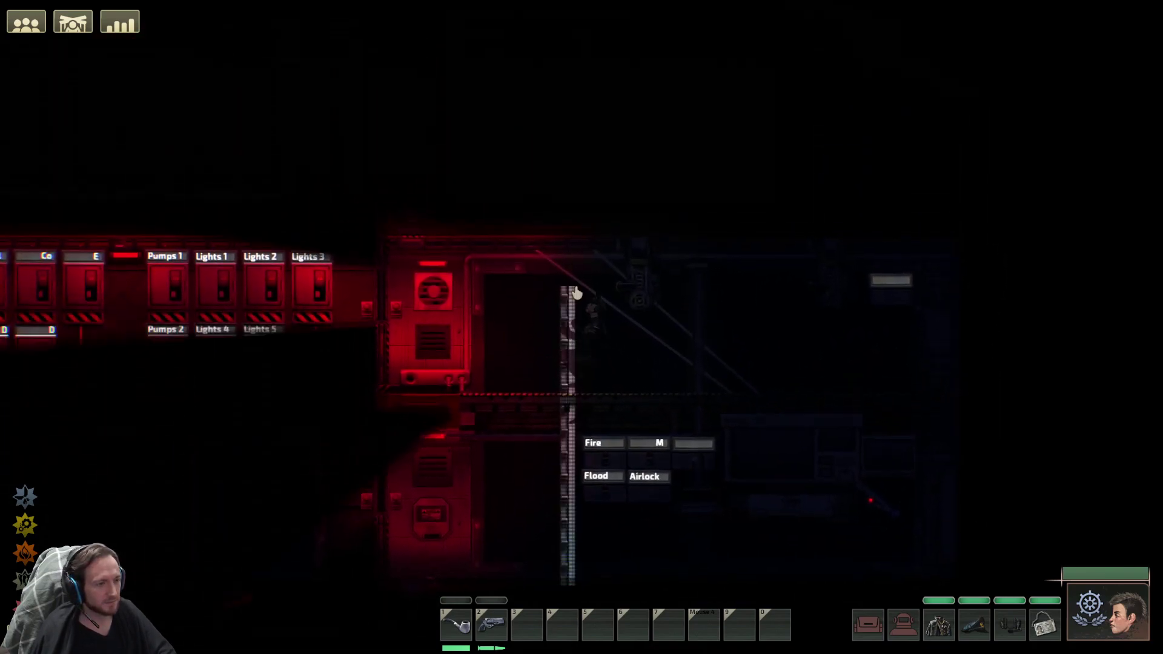
{"action": "key", "text": "a"}
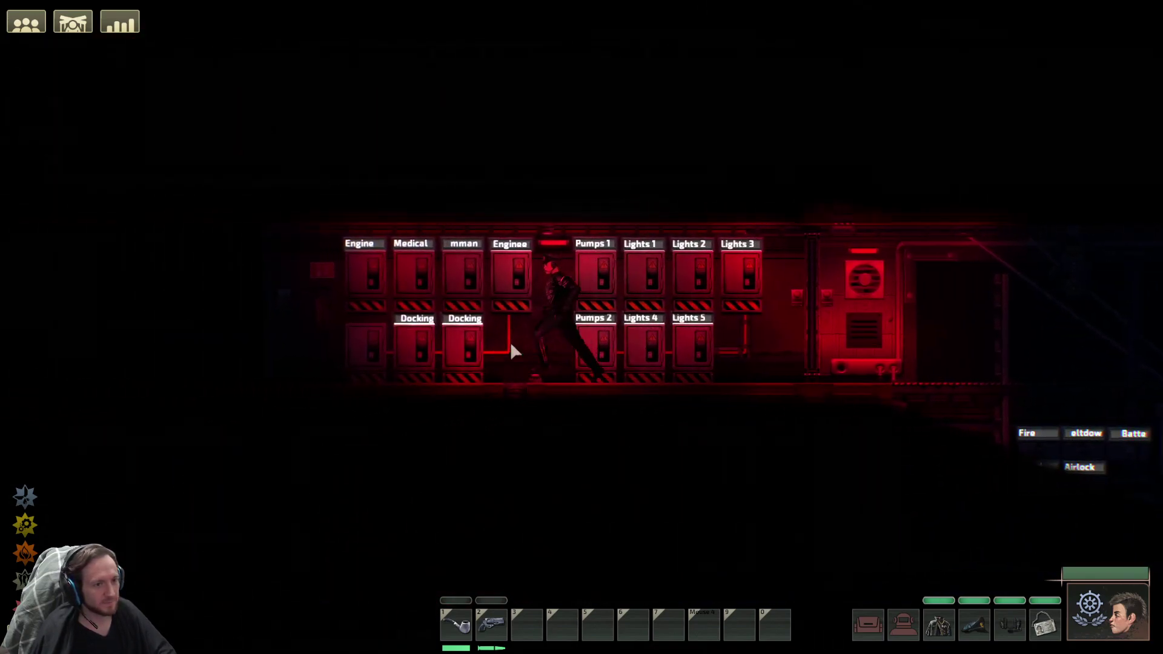
{"action": "key", "text": "a"}
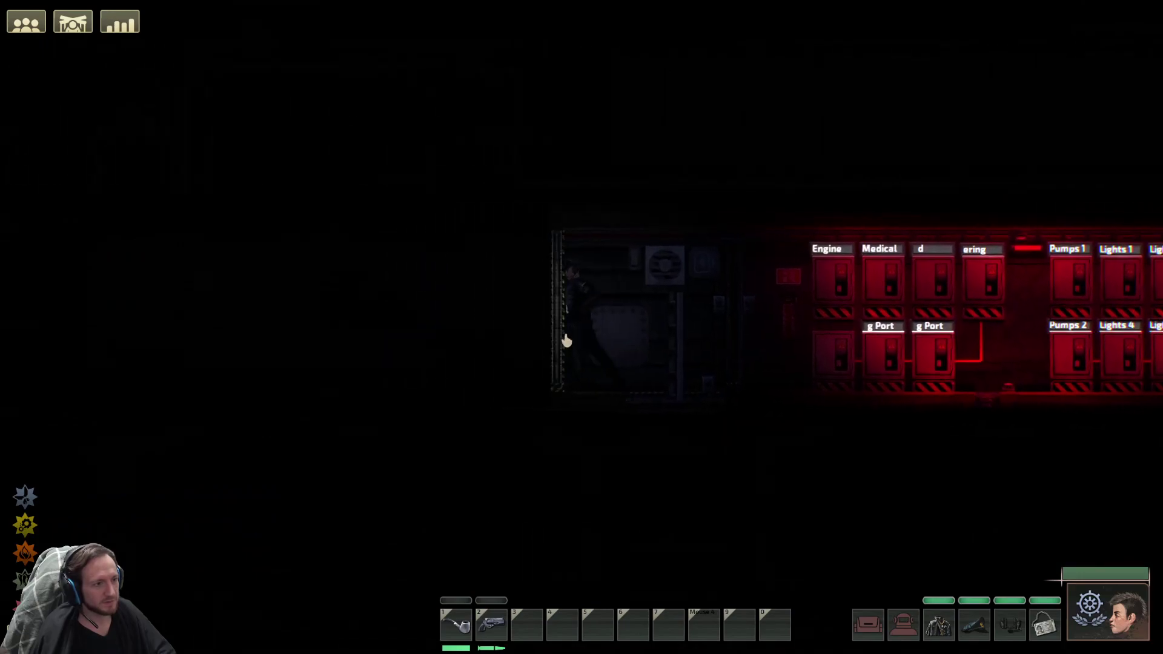
{"action": "left_click", "coordinate": [566, 338]}
{"action": "key", "text": "a"}
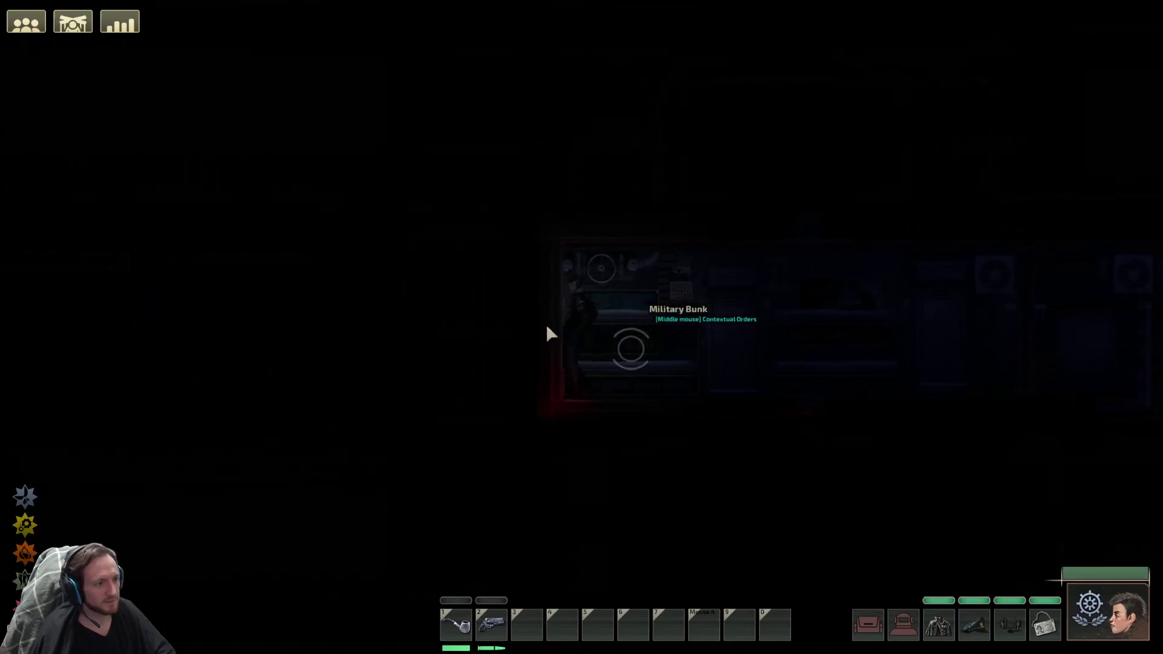
{"action": "key", "text": "d"}
{"action": "key", "text": "d"}
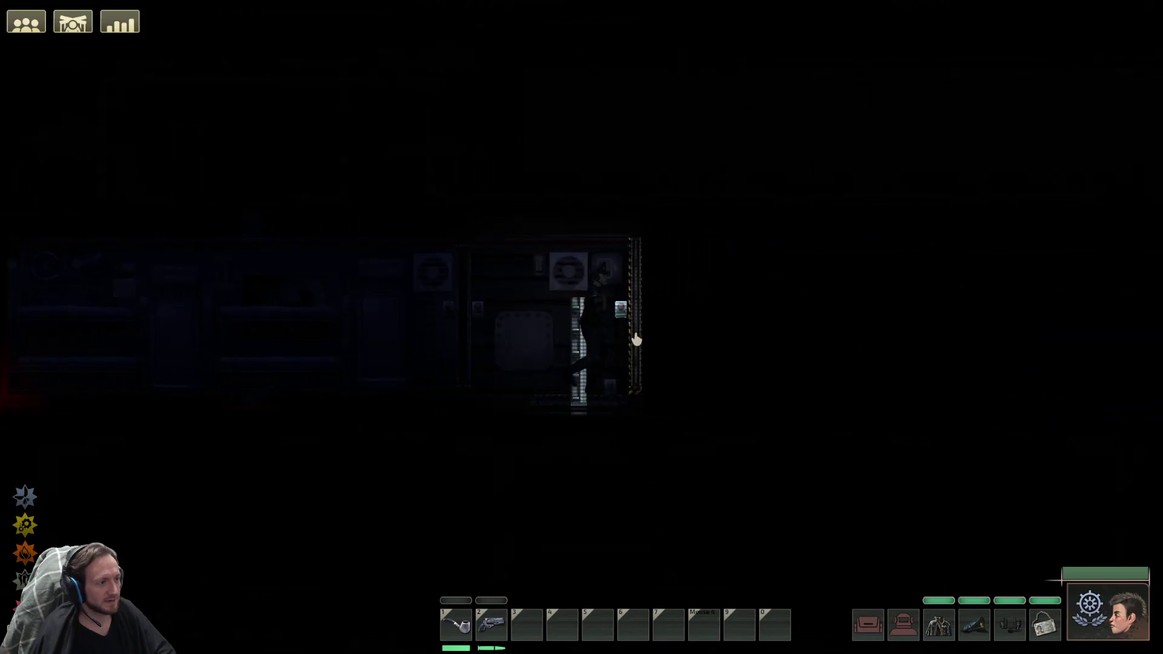
{"action": "left_click", "coordinate": [636, 337]}
Go down through the hatch, cross the lower deck and climb up to the airlock room.
{"action": "left_click", "coordinate": [573, 379]}
{"action": "key", "text": "s"}
{"action": "key", "text": "a"}
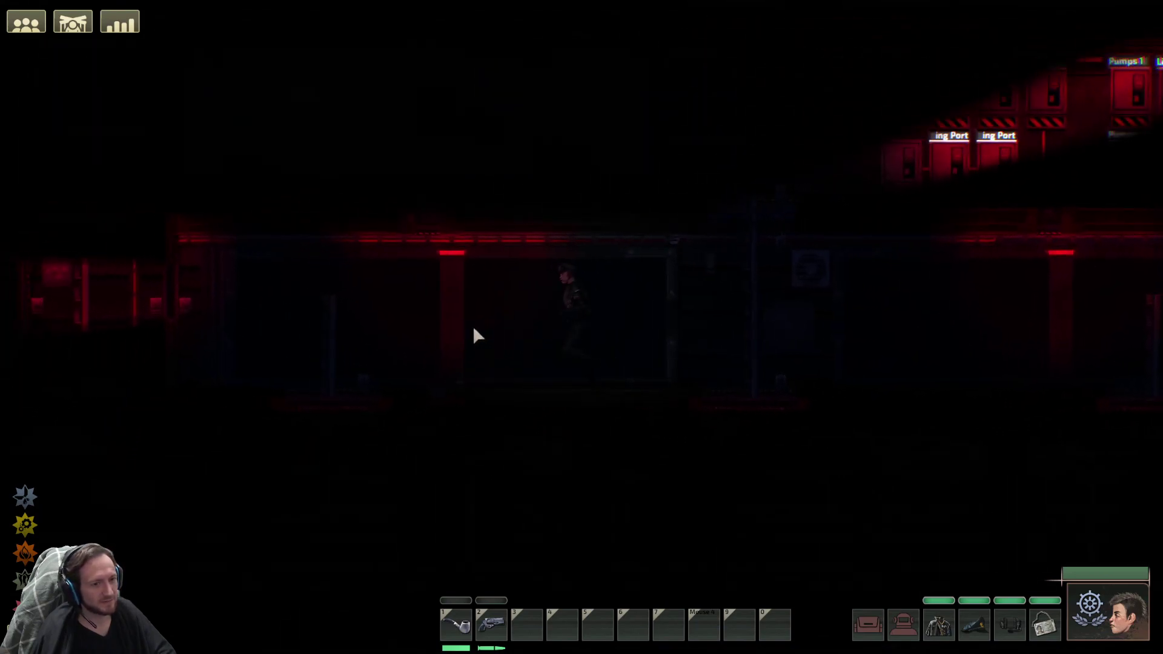
{"action": "key", "text": "a"}
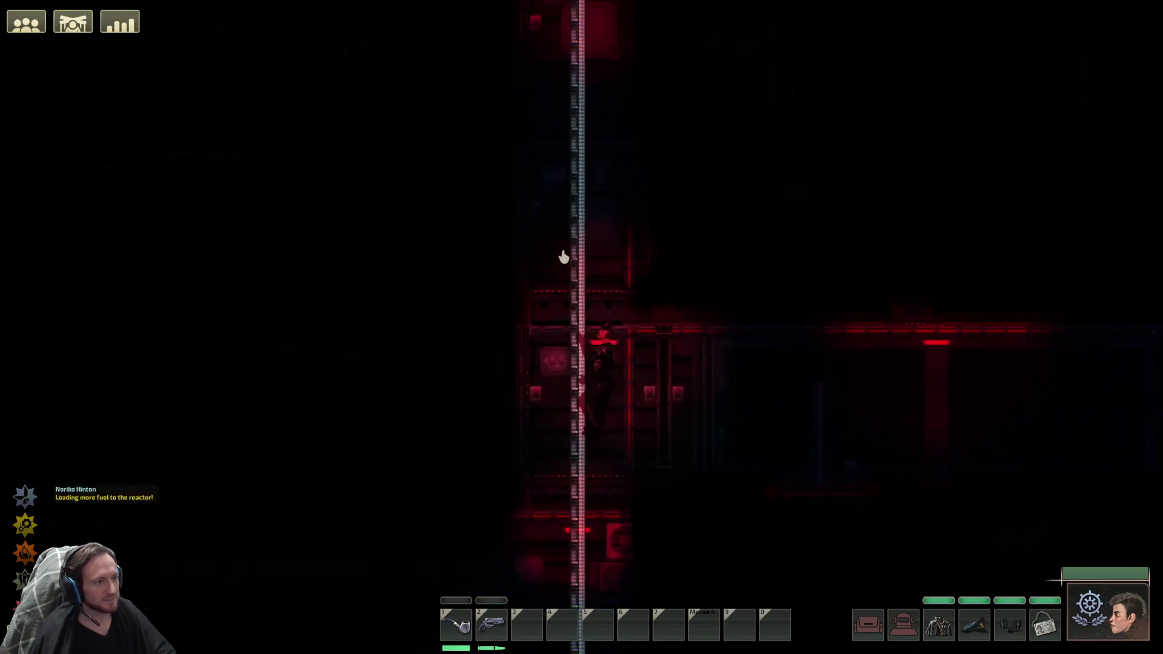
{"action": "left_click", "coordinate": [564, 257]}
{"action": "key", "text": "w"}
{"action": "key", "text": "w"}
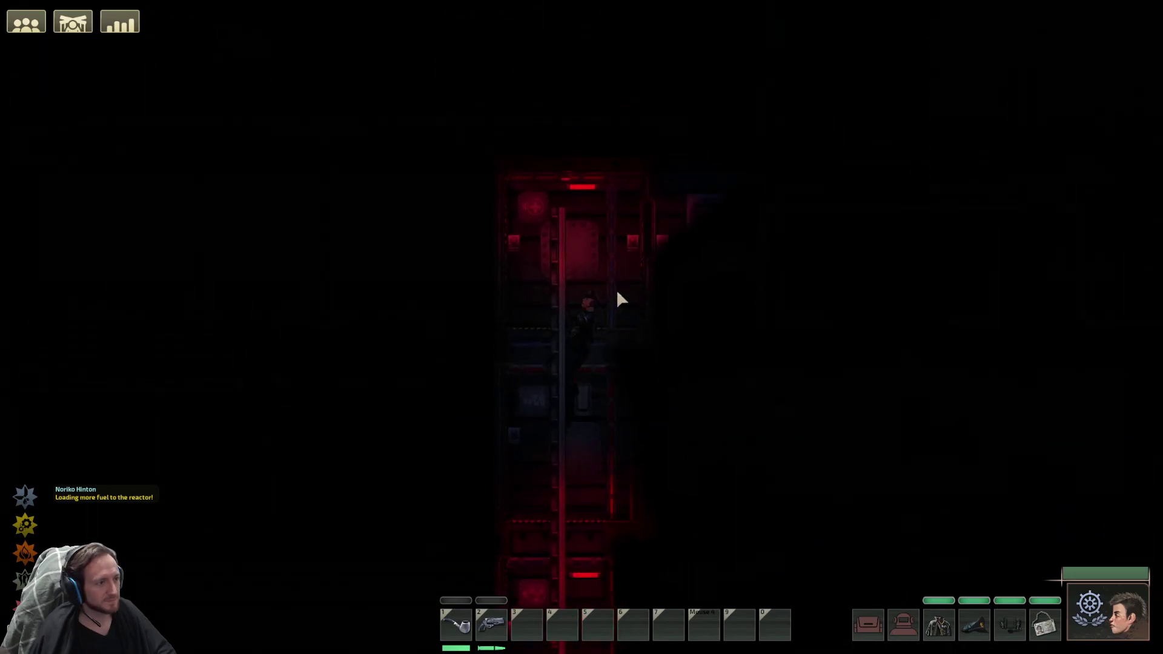
{"action": "key", "text": "d"}
{"action": "key", "text": "d"}
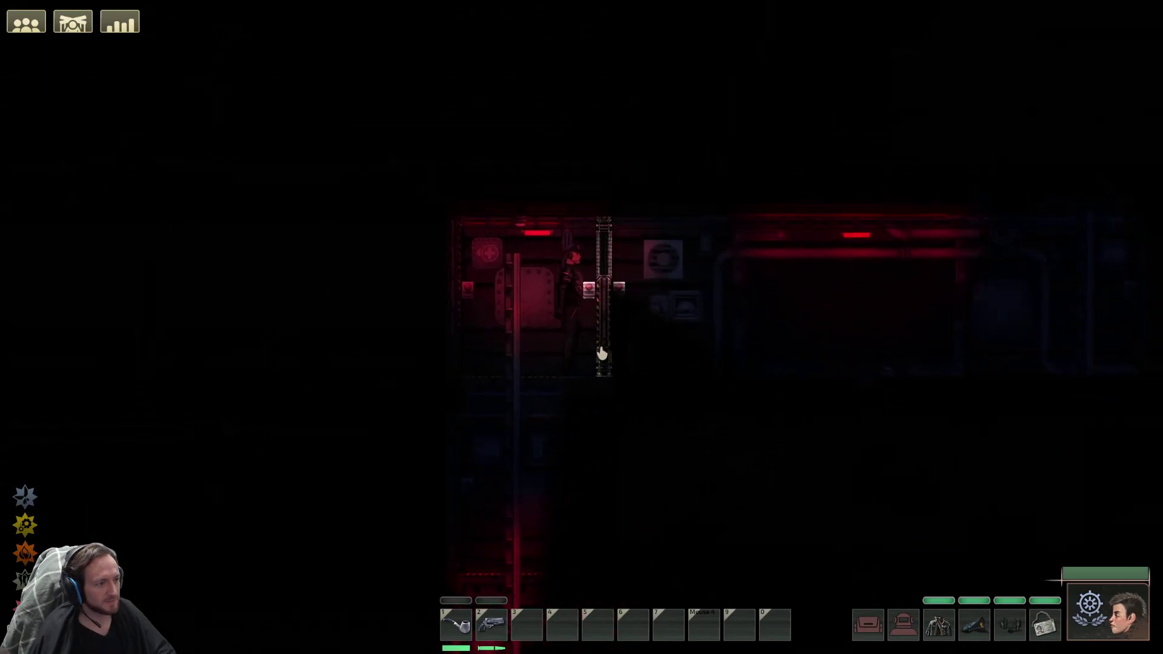
{"action": "key", "text": "w"}
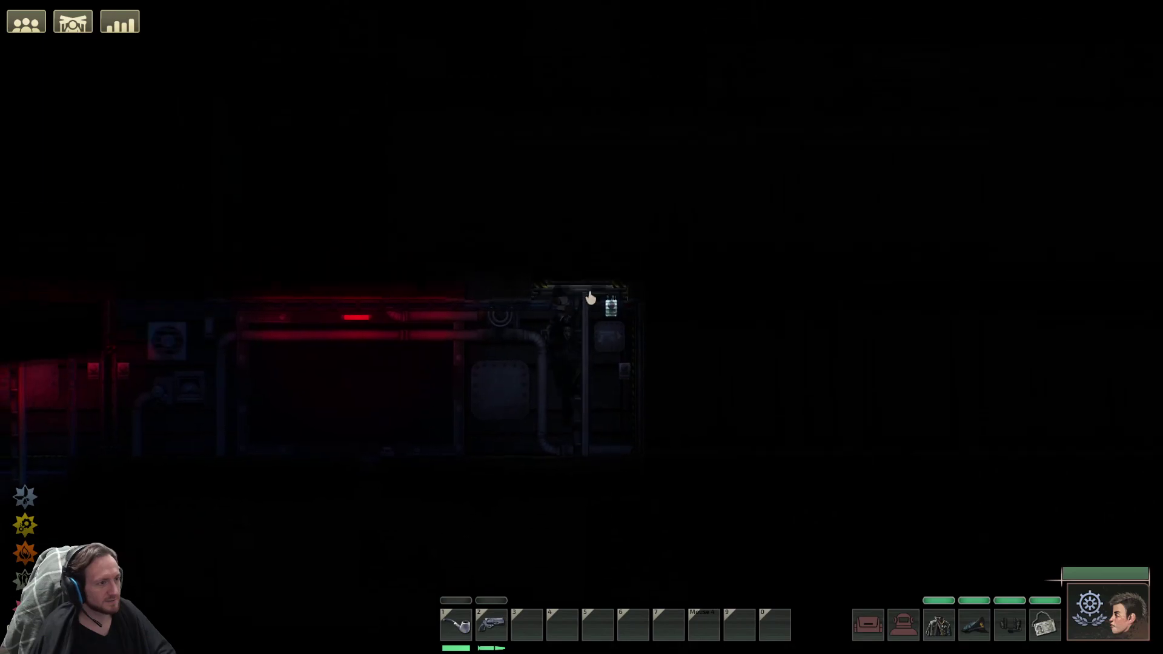
{"action": "key", "text": "d"}
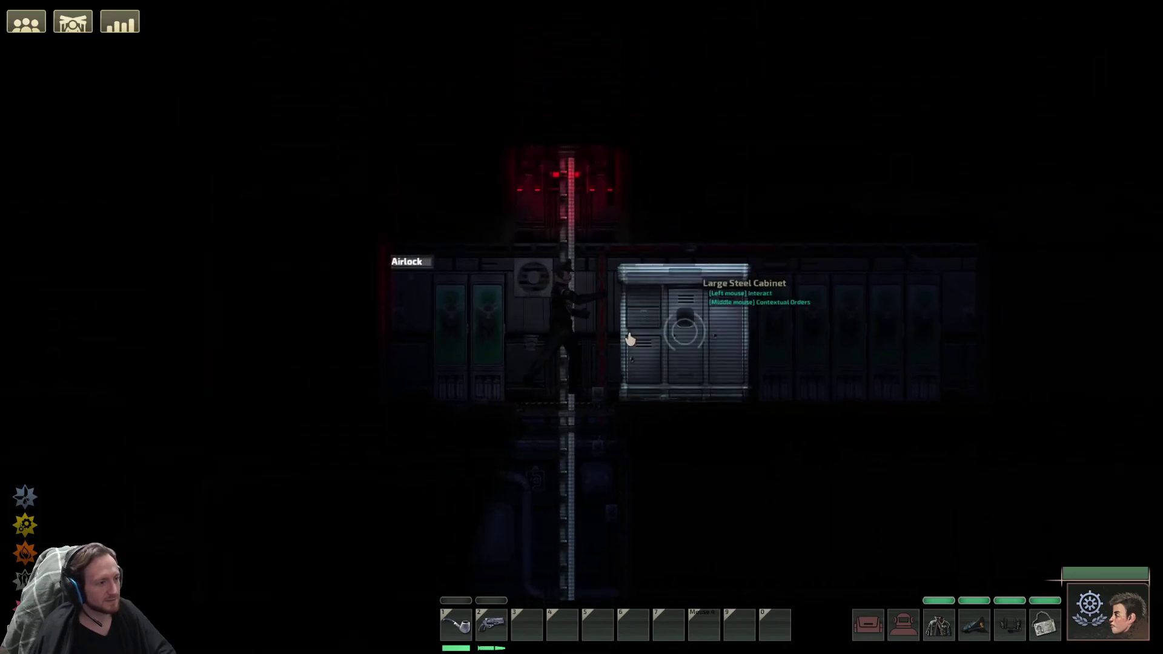
Take the underwater scooter from the steel cabinet and put on the locker's diving suit.
{"action": "left_click", "coordinate": [627, 336]}
{"action": "double_click", "coordinate": [548, 278]}
{"action": "key", "text": "Escape"}
{"action": "key", "text": "a"}
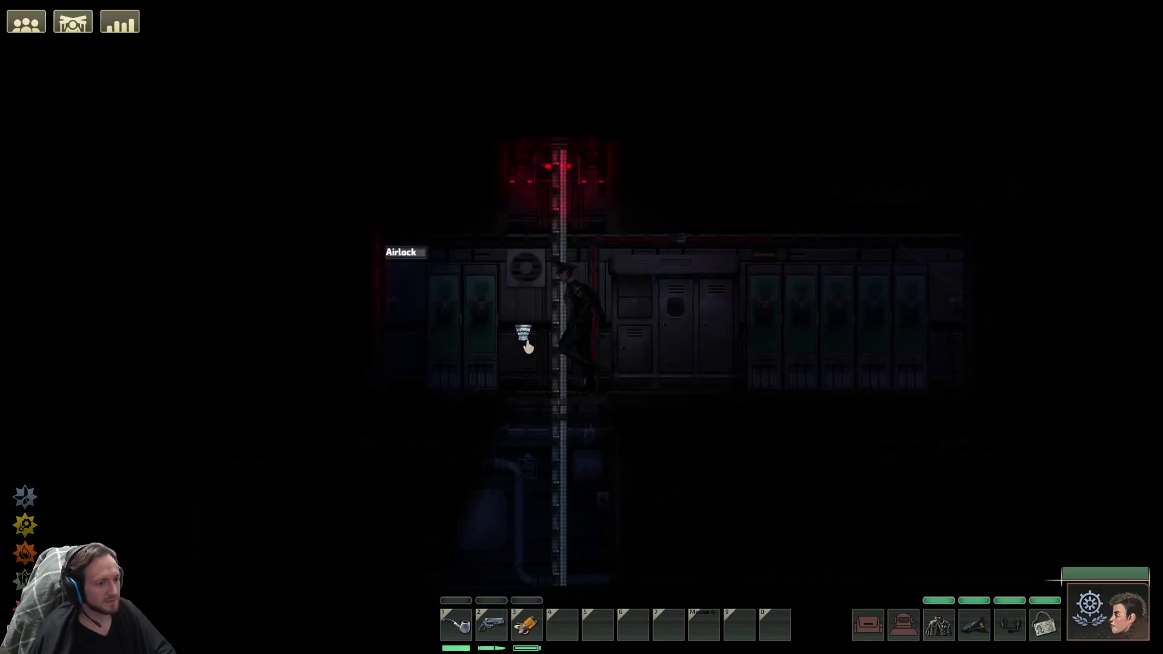
{"action": "left_click", "coordinate": [545, 332]}
{"action": "double_click", "coordinate": [554, 336]}
Cycle the airlock, ride the scooter out over the submarine, then pause the test.
{"action": "key", "text": "a"}
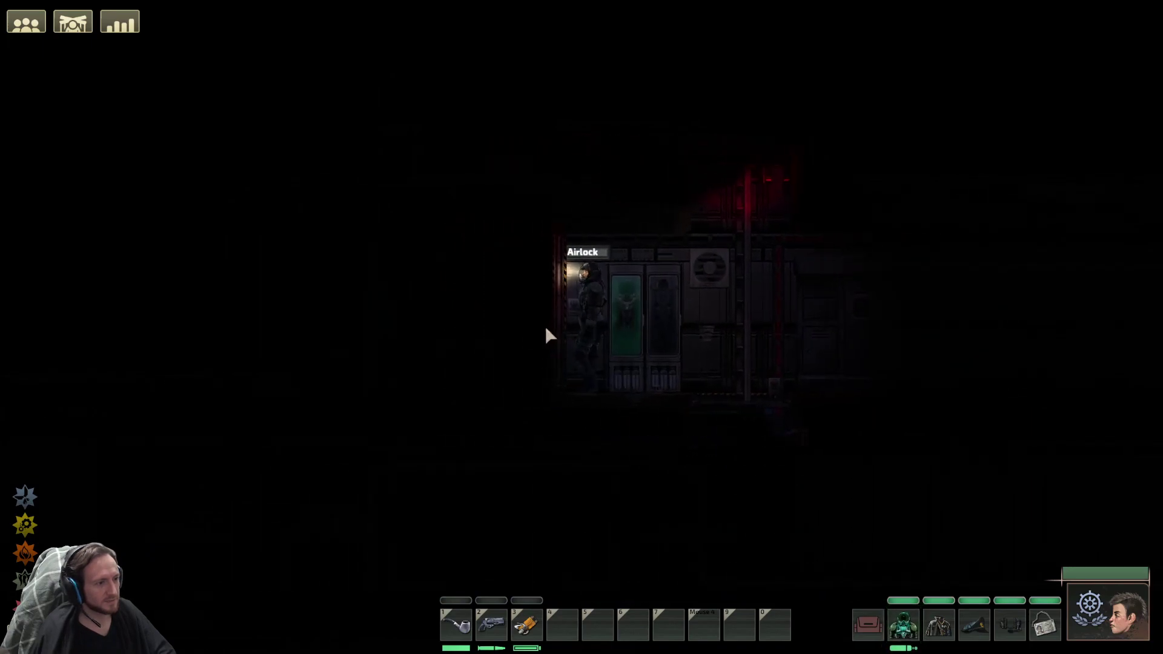
{"action": "key", "text": "a"}
{"action": "left_click", "coordinate": [555, 323]}
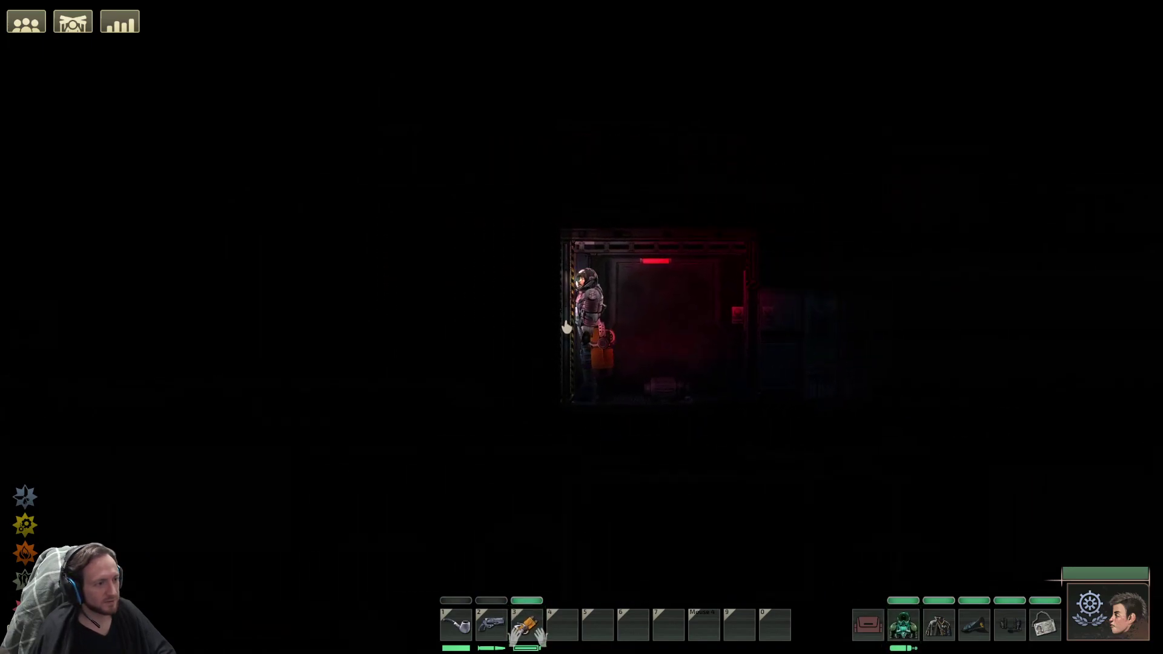
{"action": "right_click", "coordinate": [484, 319]}
{"action": "mouse_move", "coordinate": [438, 288]}
{"action": "left_mouse_down"}
{"action": "mouse_move", "coordinate": [411, 283]}
{"action": "mouse_move", "coordinate": [681, 138]}
{"action": "mouse_move", "coordinate": [811, 169]}
{"action": "left_mouse_up"}
{"action": "key", "text": "a"}
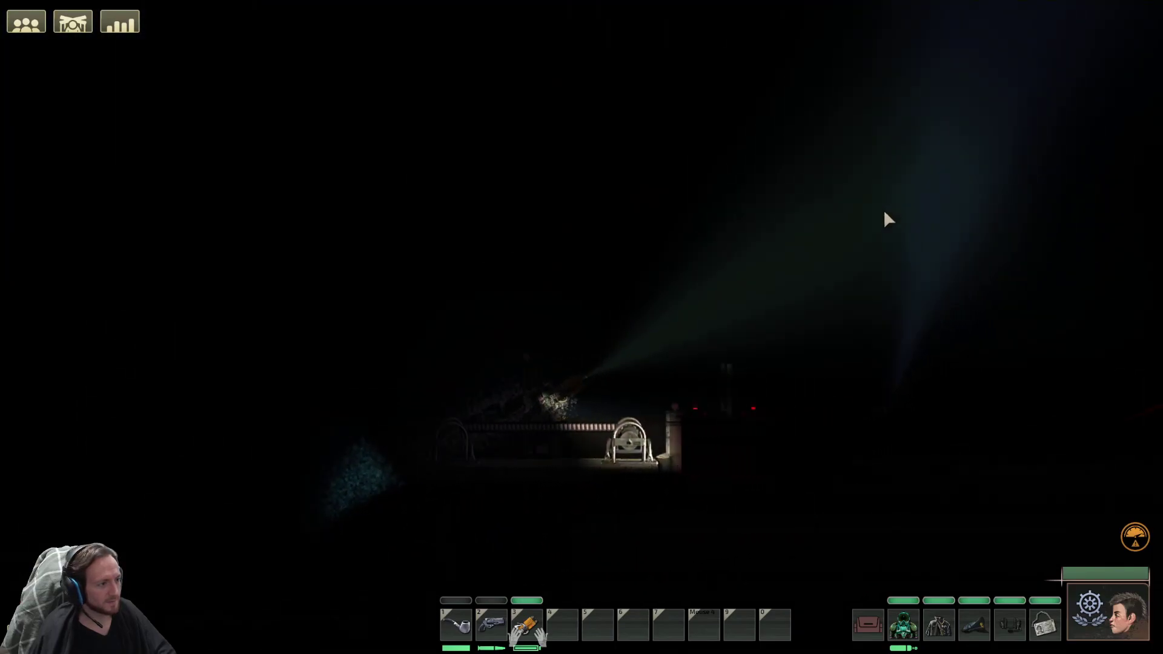
{"action": "mouse_move", "coordinate": [918, 274]}
{"action": "left_mouse_down"}
{"action": "mouse_move", "coordinate": [683, 196]}
{"action": "mouse_move", "coordinate": [849, 304]}
{"action": "mouse_move", "coordinate": [587, 232]}
{"action": "mouse_move", "coordinate": [668, 258]}
{"action": "left_mouse_up"}
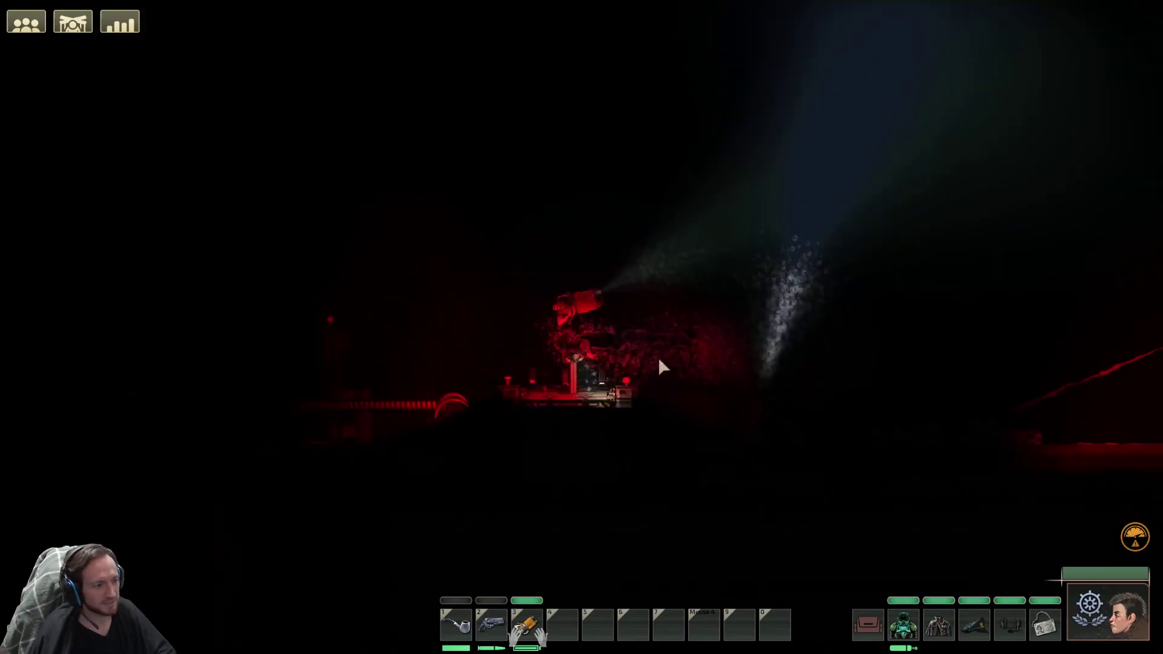
{"action": "key", "text": "Escape"}
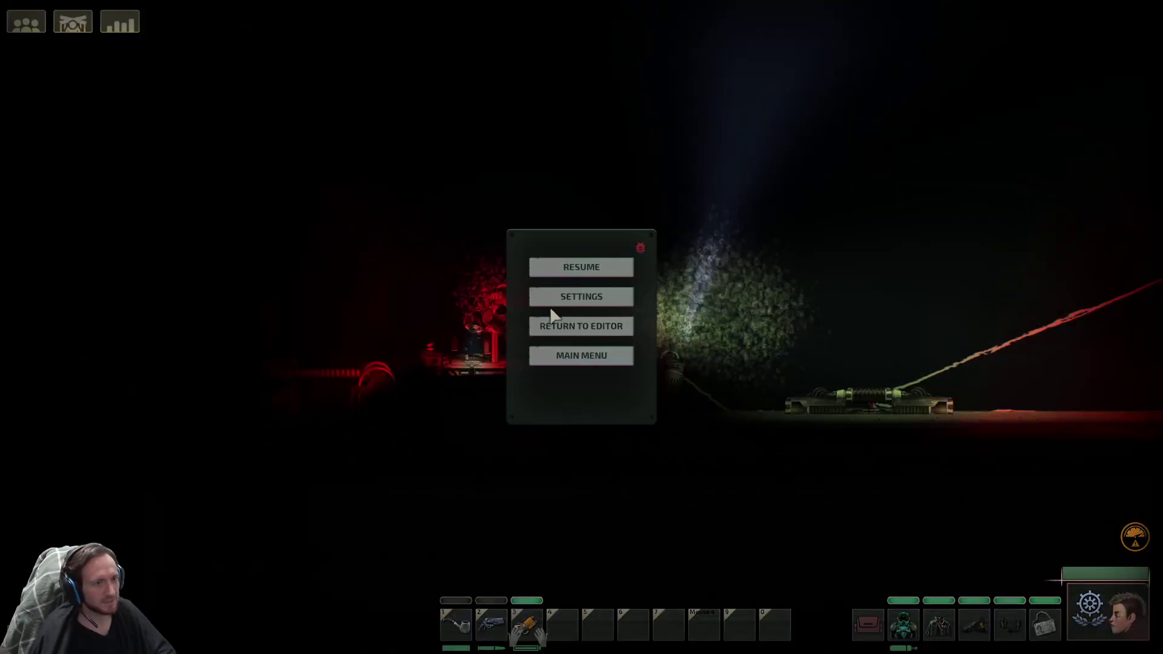
Restart the test from the editor and head left and down through the hatch.
{"action": "left_click", "coordinate": [595, 338]}
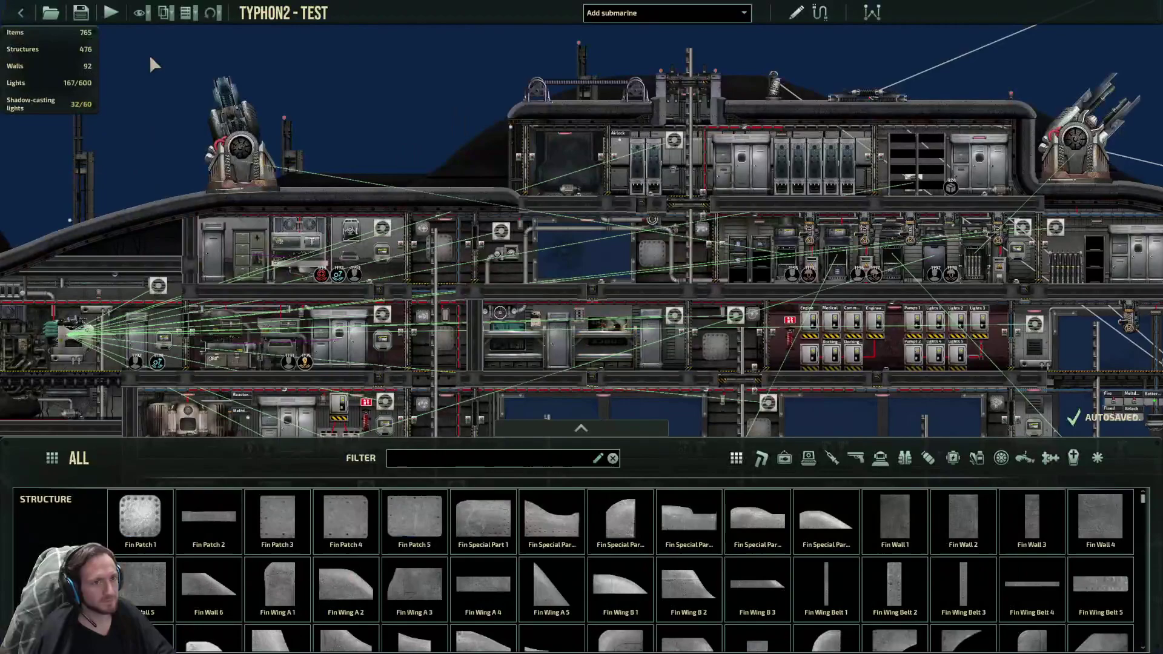
{"action": "left_click", "coordinate": [113, 20]}
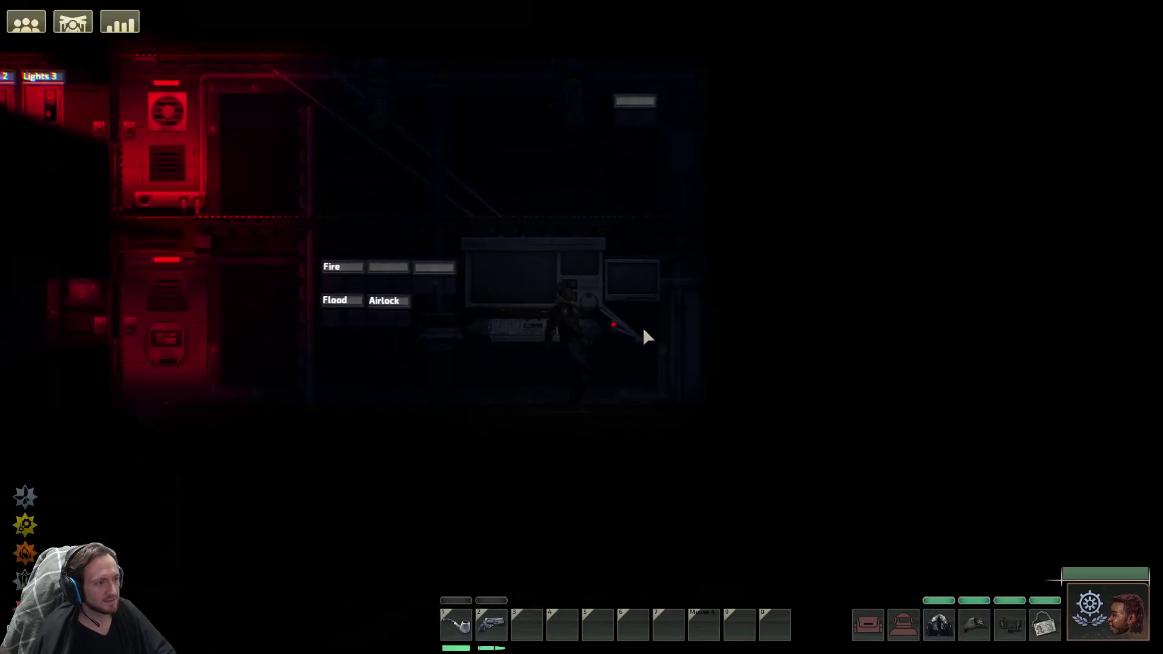
{"action": "key", "text": "a"}
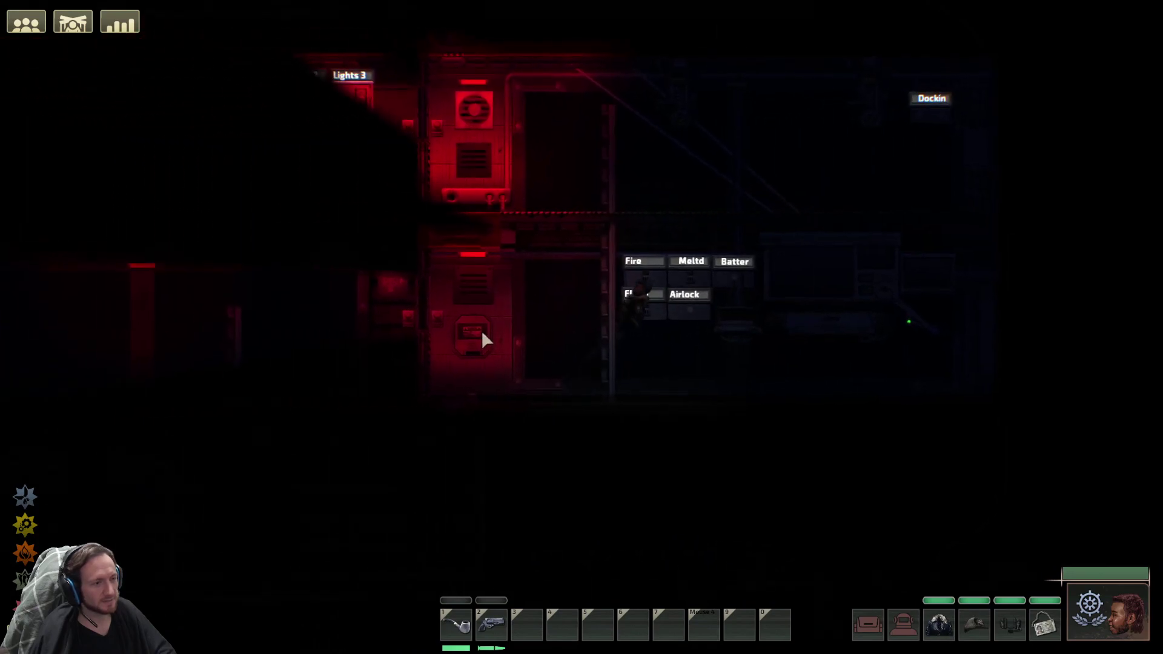
{"action": "key", "text": "w"}
{"action": "key", "text": "a"}
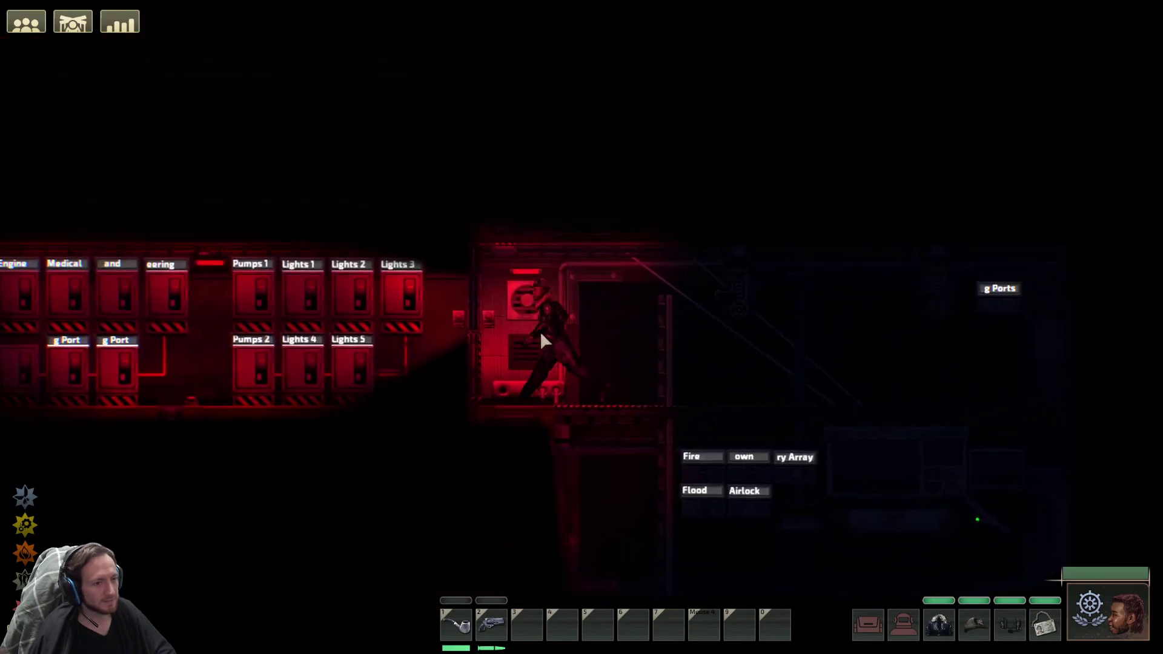
{"action": "key", "text": "a"}
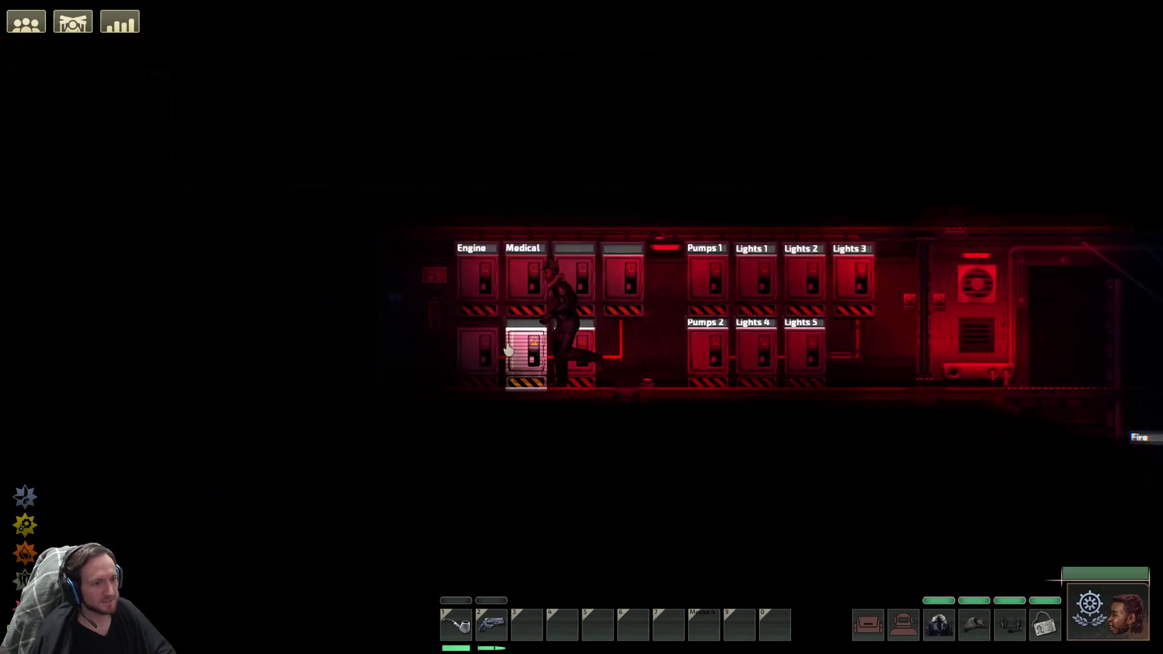
{"action": "key", "text": "a"}
{"action": "key", "text": "d"}
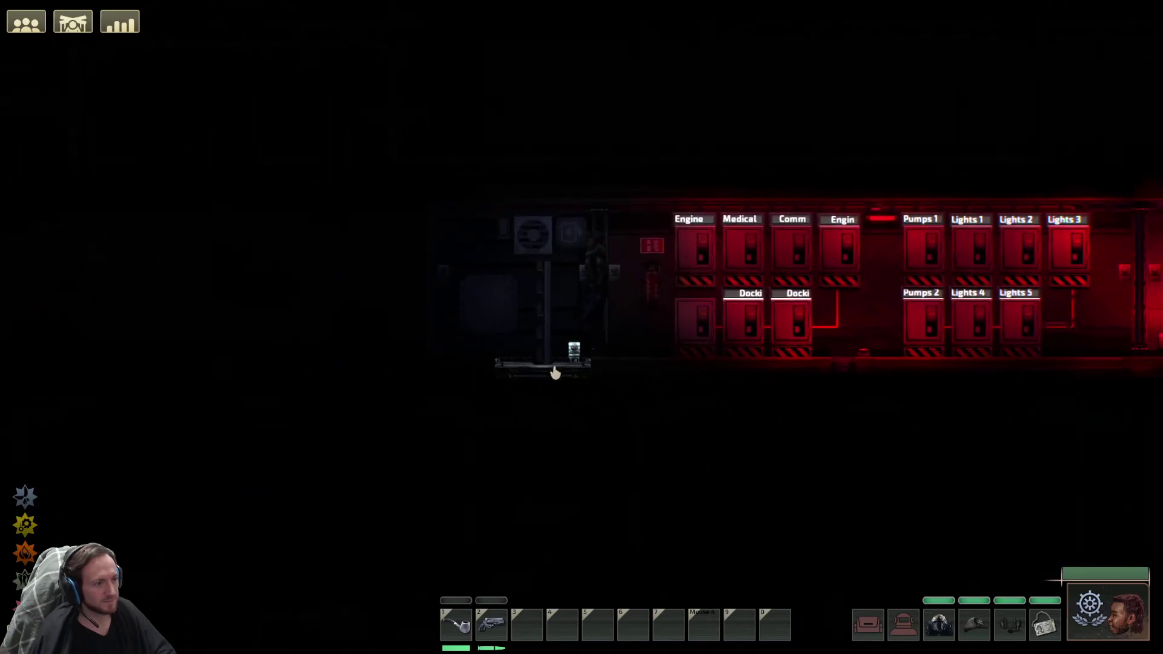
{"action": "key", "text": "s"}
Cross the lower corridor and climb the ladders up into the airlock room.
{"action": "left_click", "coordinate": [560, 370]}
{"action": "key", "text": "a"}
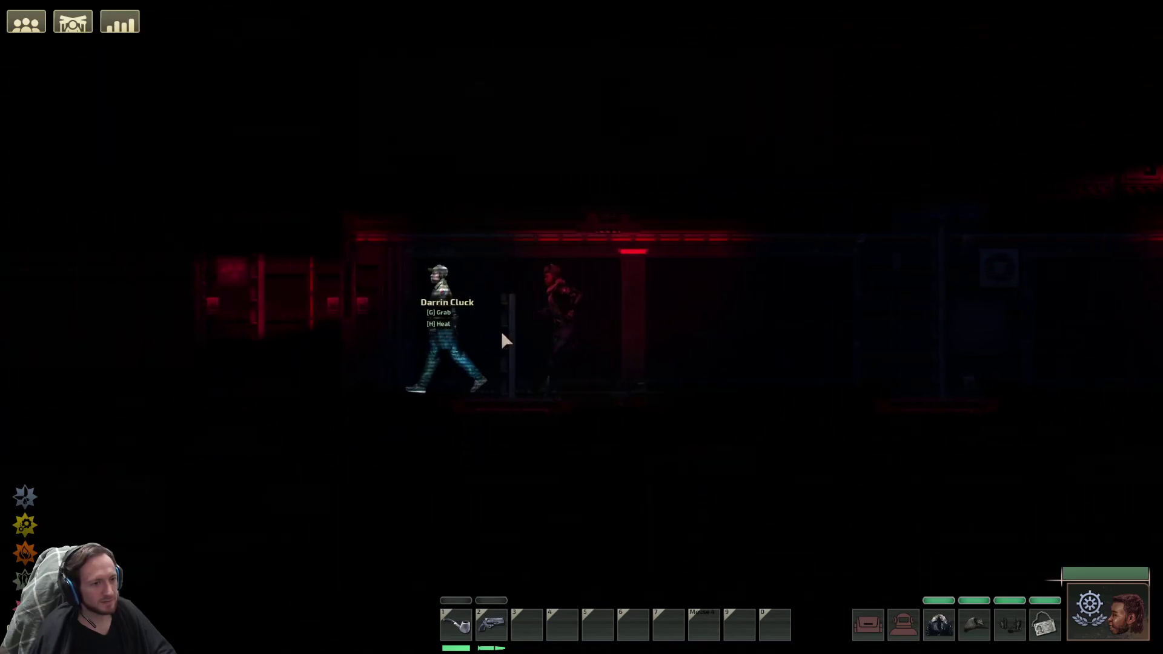
{"action": "left_click", "coordinate": [525, 336]}
{"action": "key", "text": "w"}
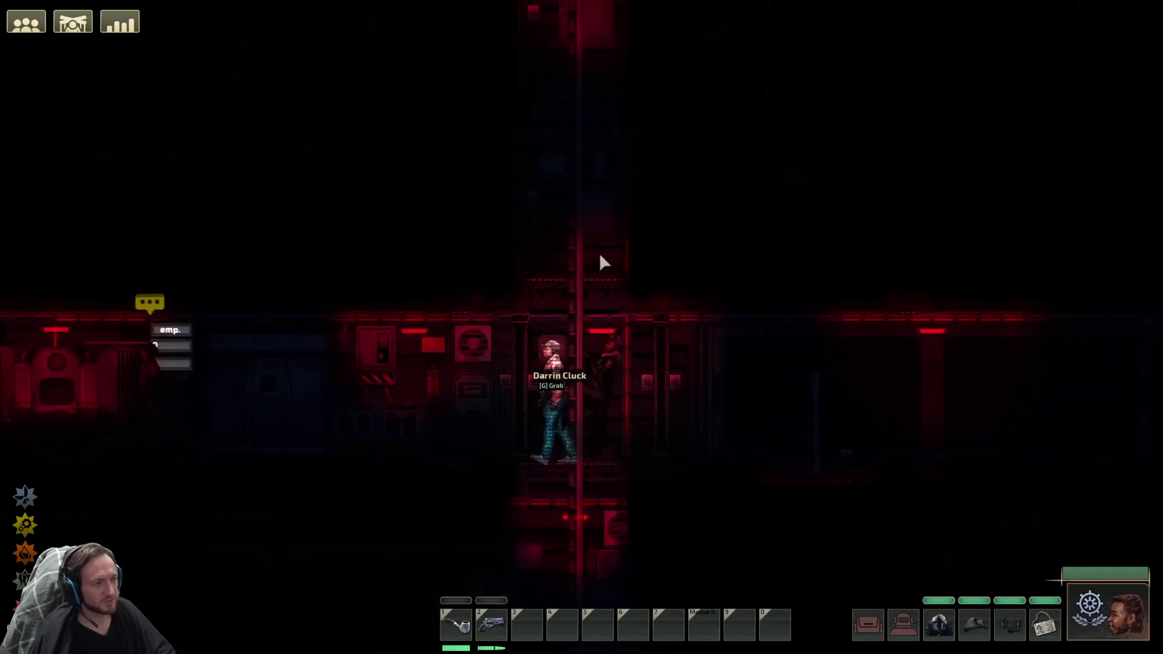
{"action": "key", "text": "w"}
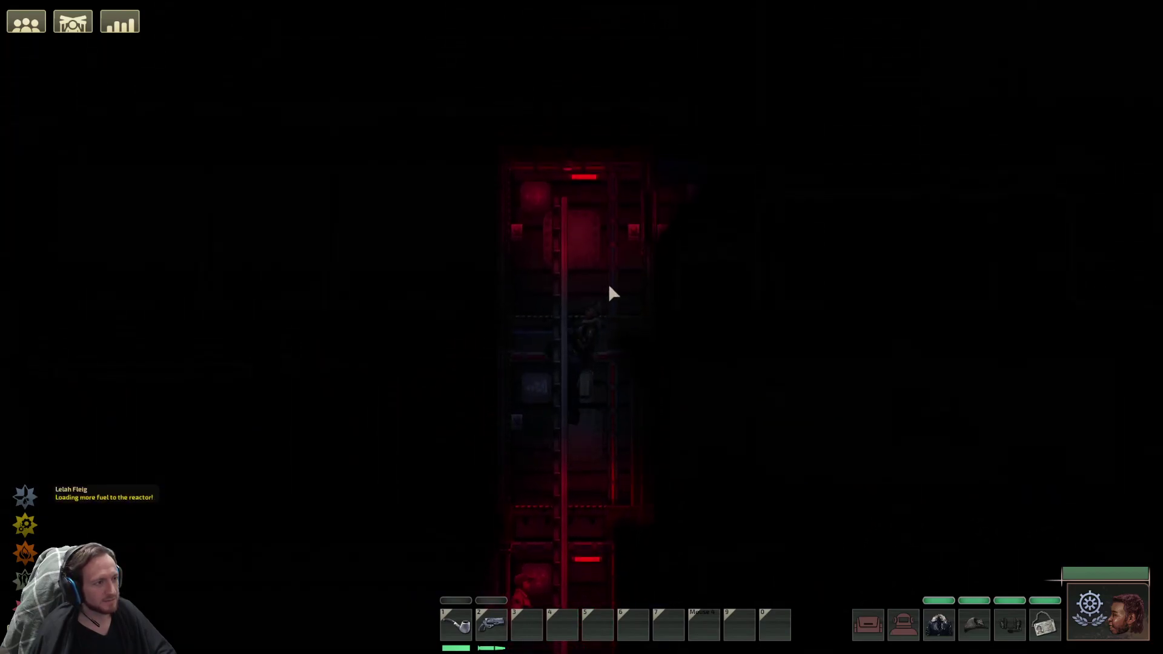
{"action": "key", "text": "d"}
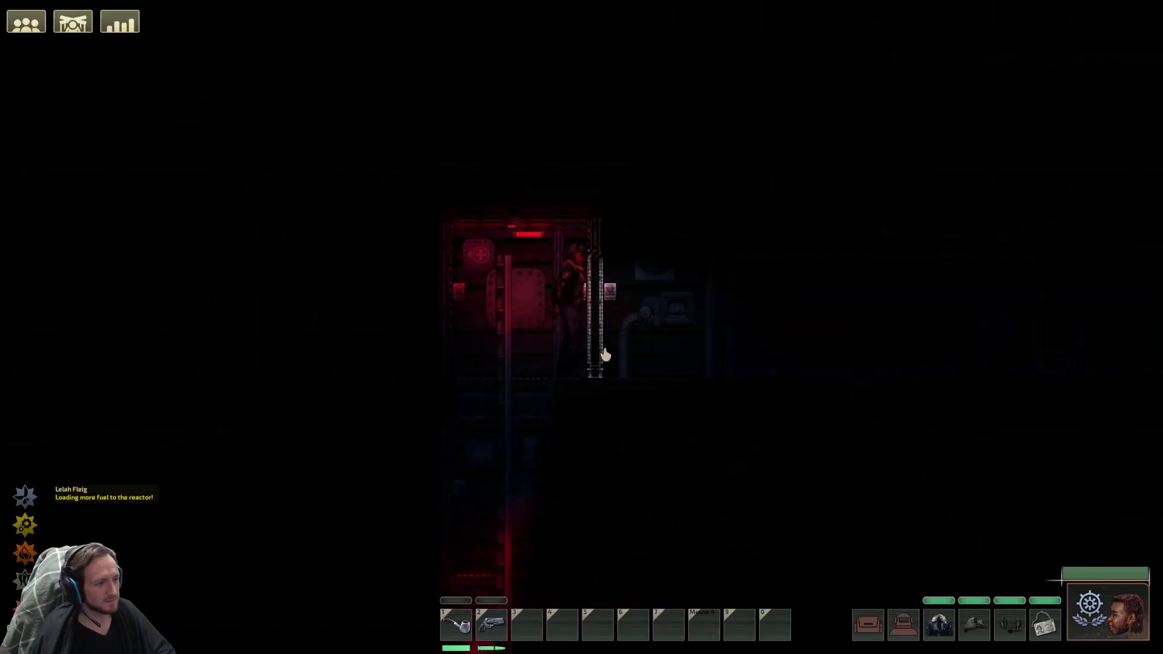
{"action": "key", "text": "d"}
{"action": "key", "text": "w"}
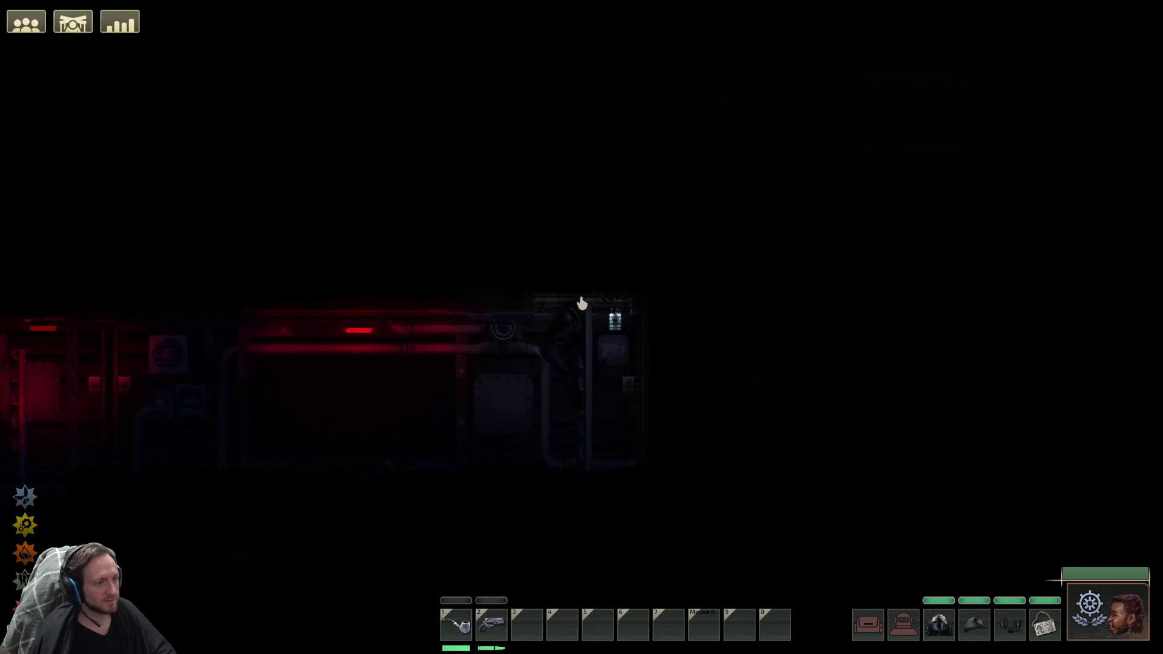
Put on the diving suit and equip the underwater scooter from the steel cabinet.
{"action": "left_click", "coordinate": [533, 342]}
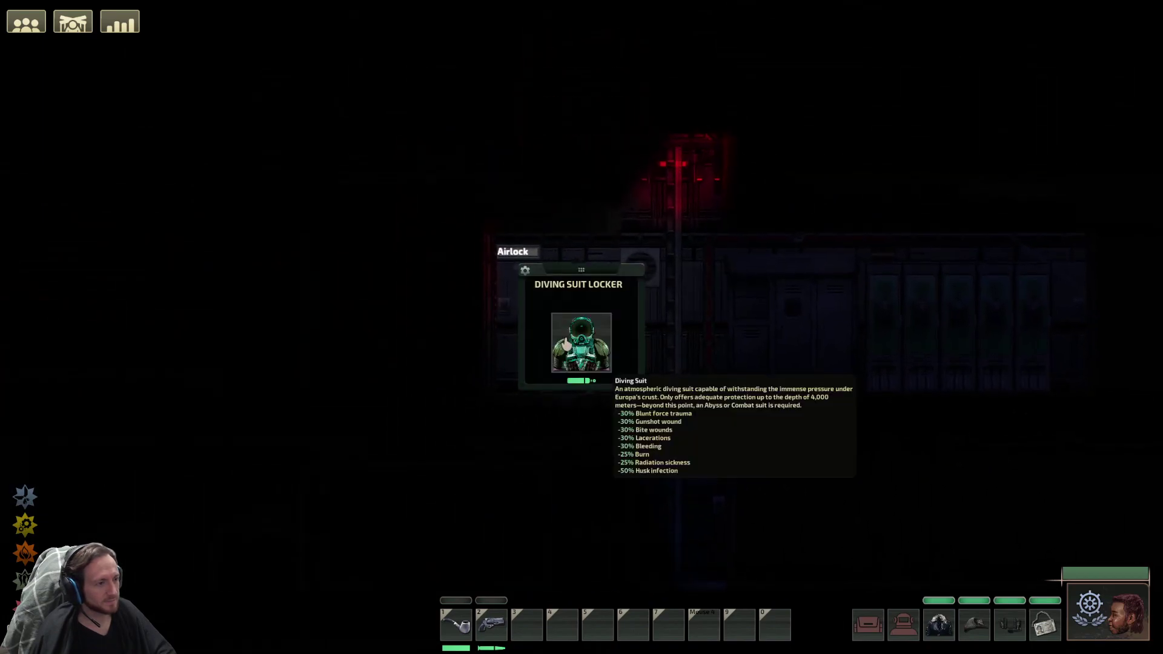
{"action": "double_click", "coordinate": [584, 338]}
{"action": "key", "text": "d"}
{"action": "left_click", "coordinate": [682, 340]}
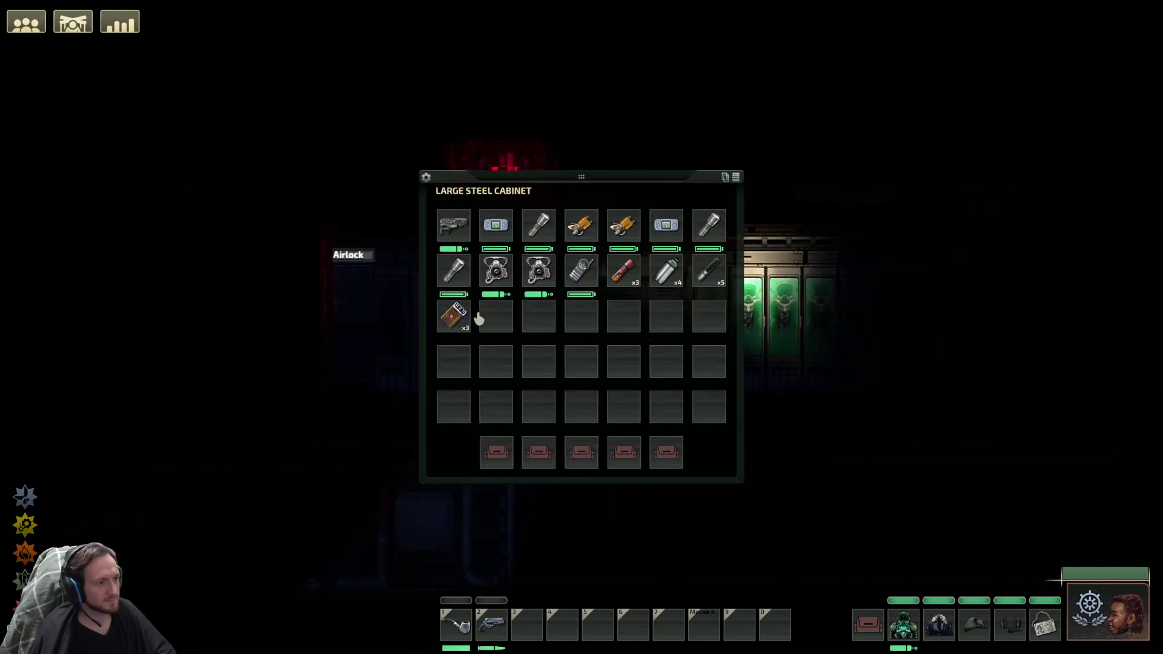
{"action": "double_click", "coordinate": [589, 225]}
{"action": "key", "text": "Escape"}
{"action": "key", "text": "a"}
{"action": "key", "text": "3"}
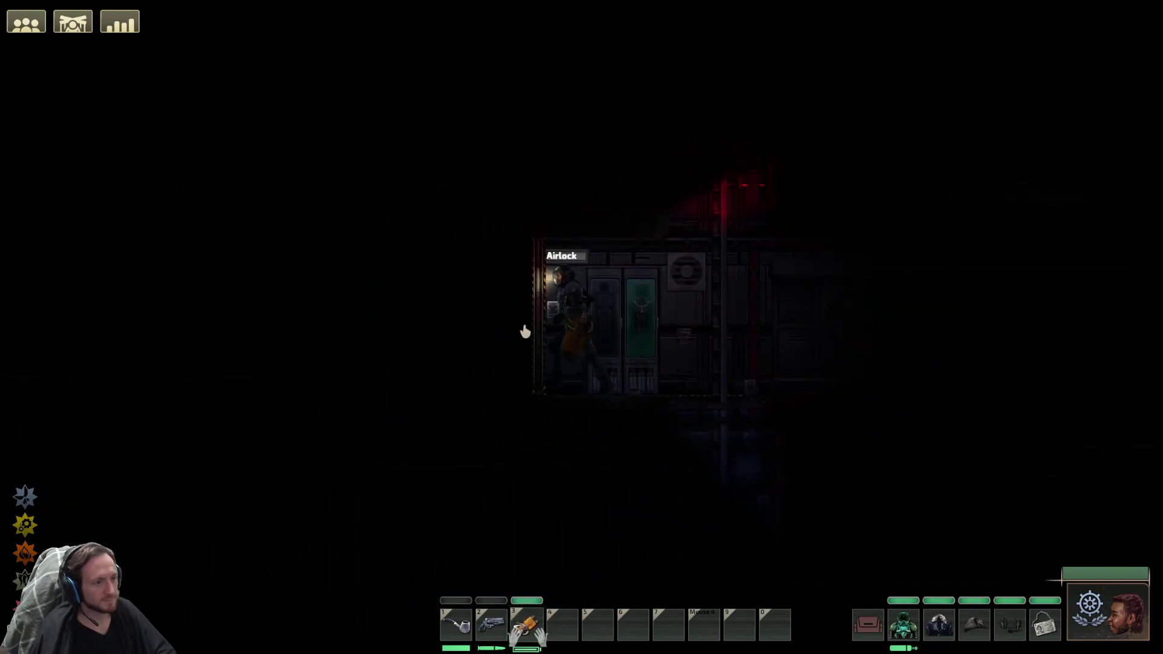
Swim out of the airlock, up over the hull and into the discharge coil's range.
{"action": "left_click", "coordinate": [526, 329]}
{"action": "key", "text": "a"}
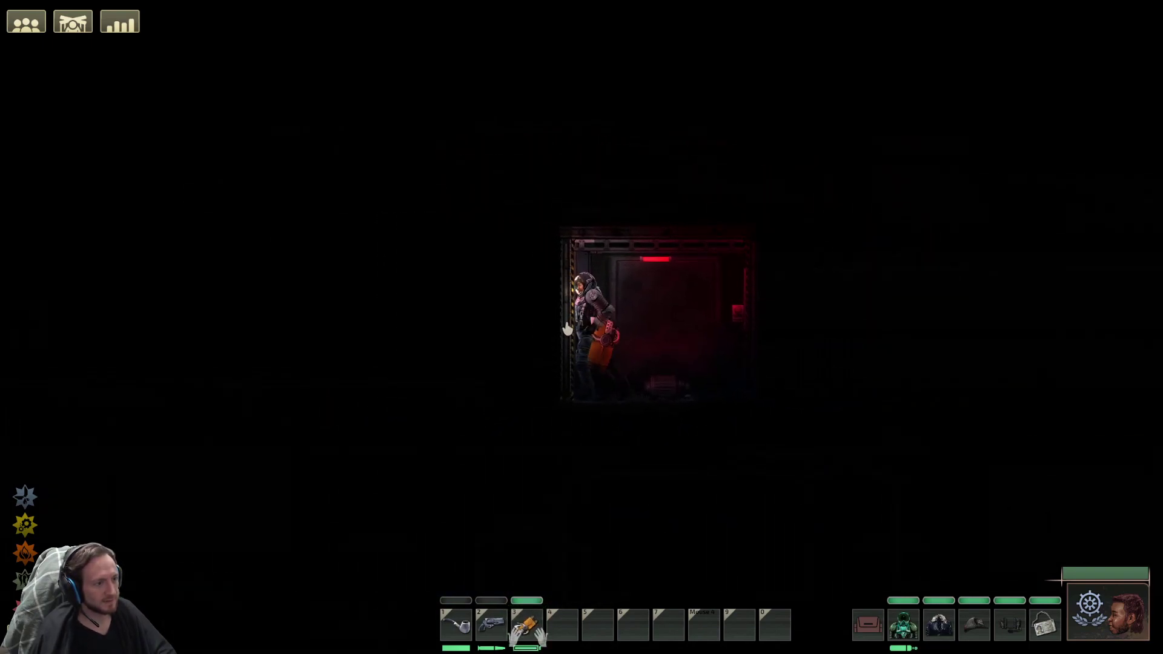
{"action": "key", "text": "a"}
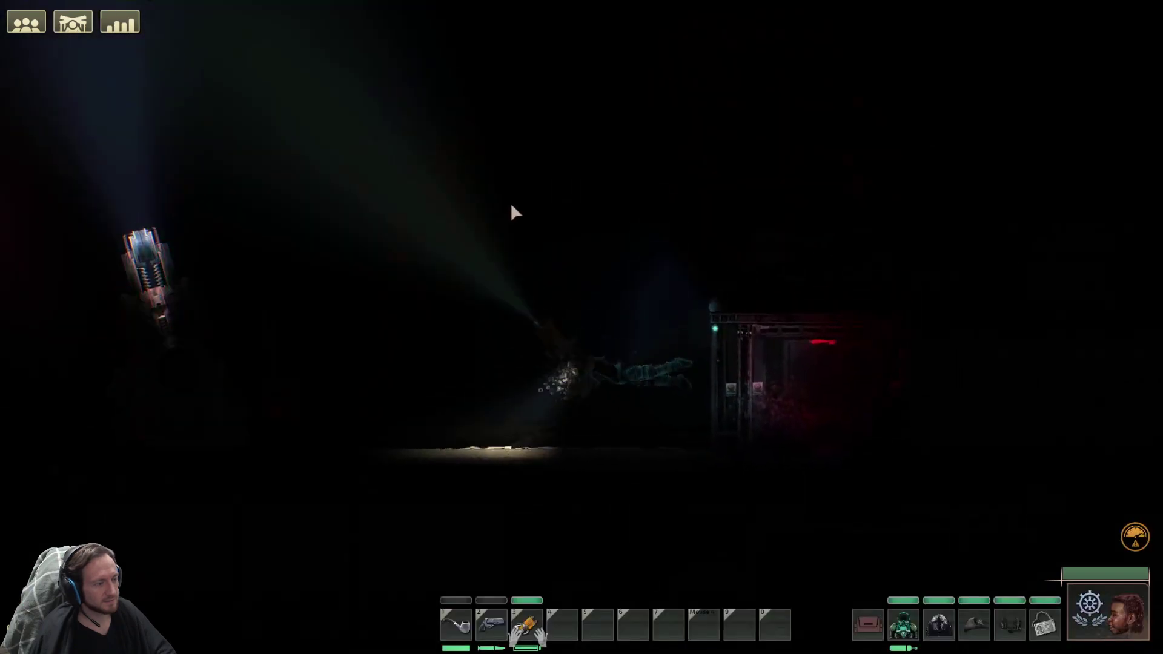
{"action": "key", "text": "w"}
{"action": "key", "text": "w"}
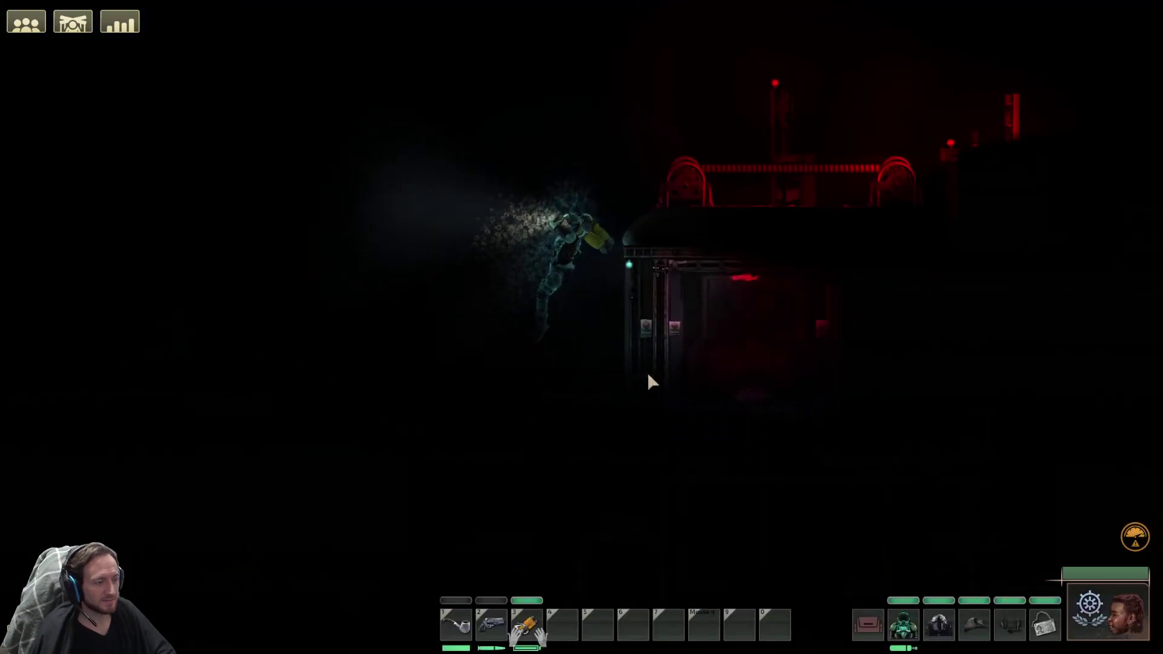
{"action": "key", "text": "d"}
{"action": "key", "text": "w"}
{"action": "key", "text": "d"}
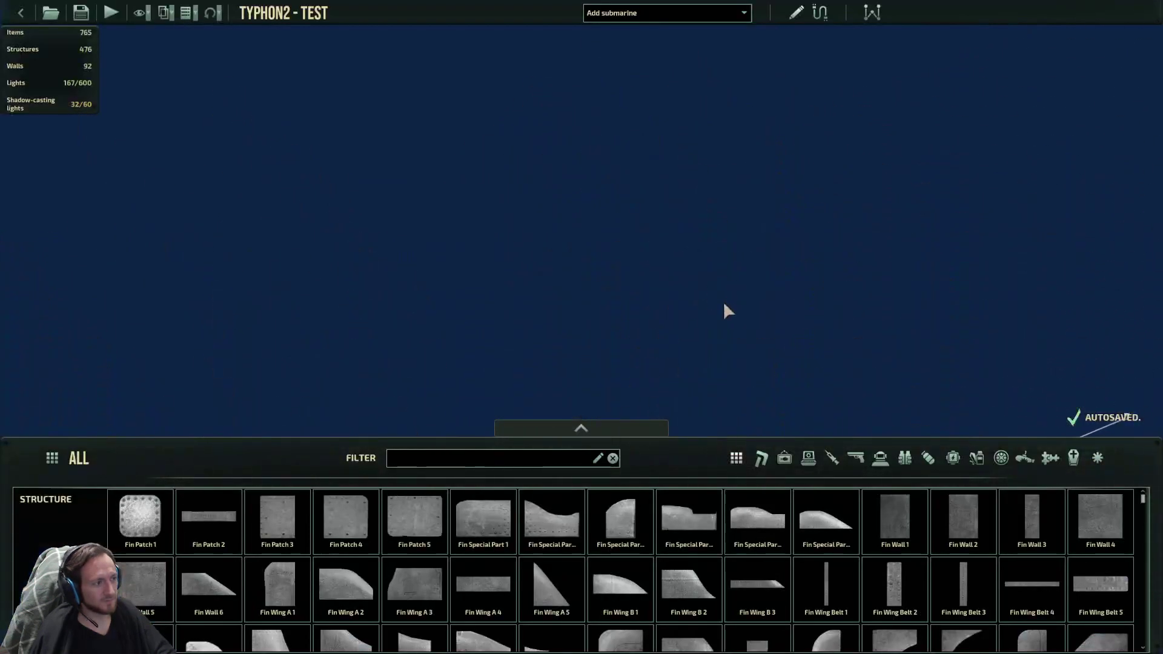
Find the AND component toward the bow, select it and show its properties.
{"action": "scroll", "coordinate": [581, 315], "scroll_direction": "up", "scroll_amount": 4}
{"action": "key", "text": "s"}
{"action": "key", "text": "d"}
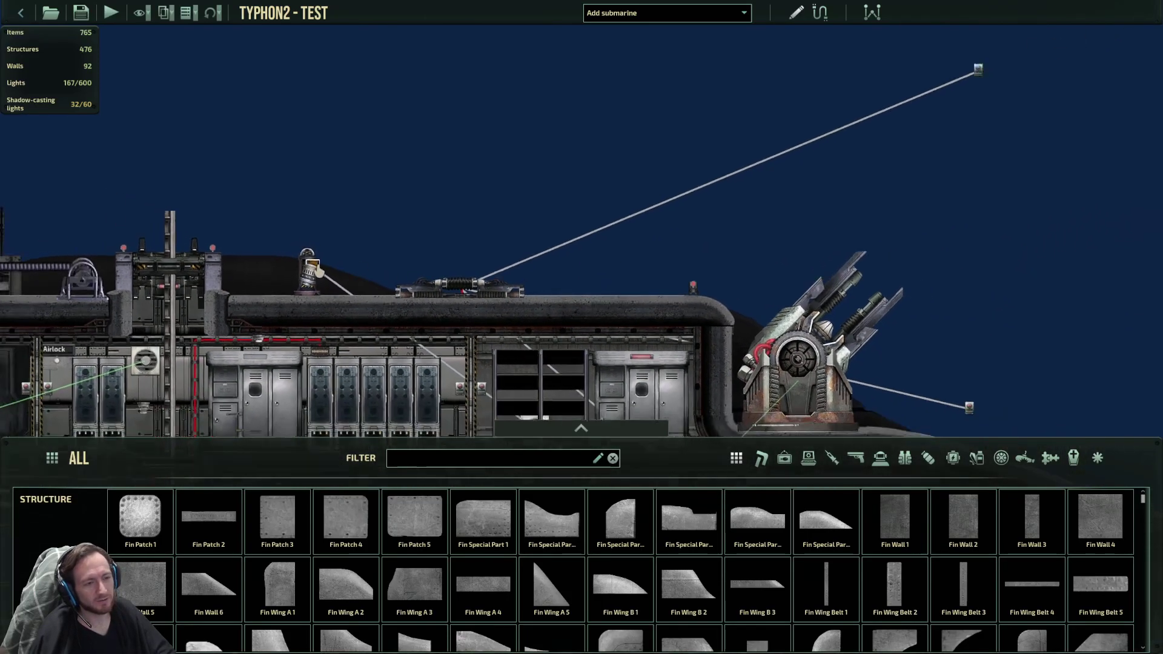
{"action": "scroll", "coordinate": [319, 270], "scroll_direction": "down", "scroll_amount": 8}
{"action": "key", "text": "s"}
{"action": "key", "text": "d"}
{"action": "scroll", "coordinate": [521, 293], "scroll_direction": "up", "scroll_amount": 5}
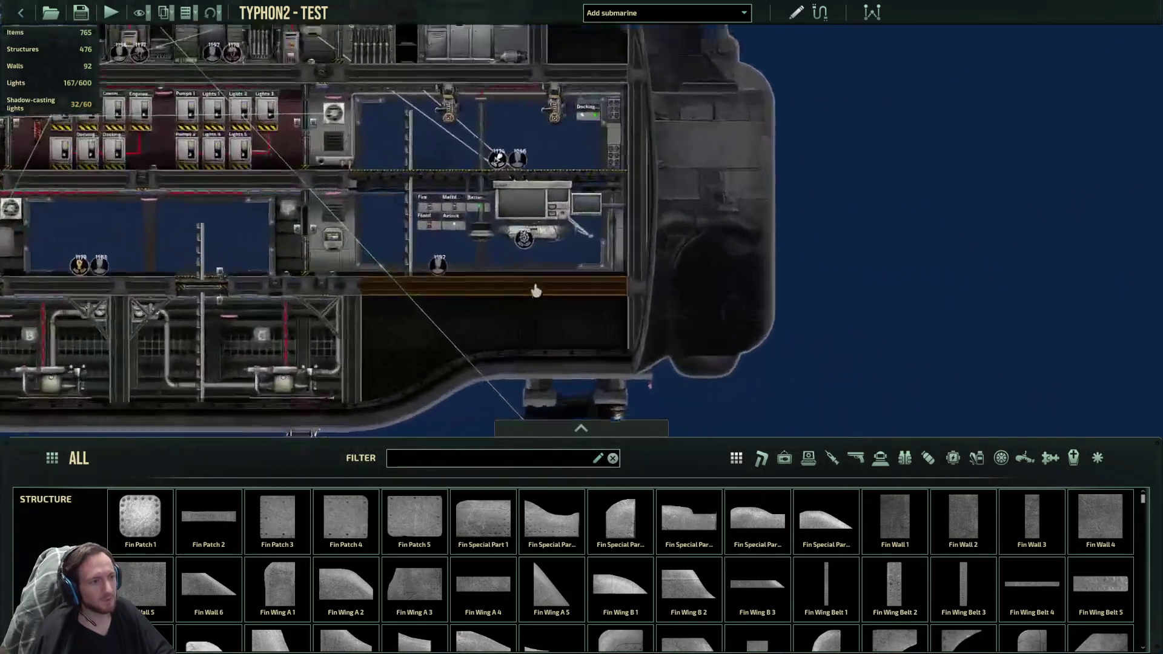
{"action": "scroll", "coordinate": [536, 290], "scroll_direction": "up", "scroll_amount": 8}
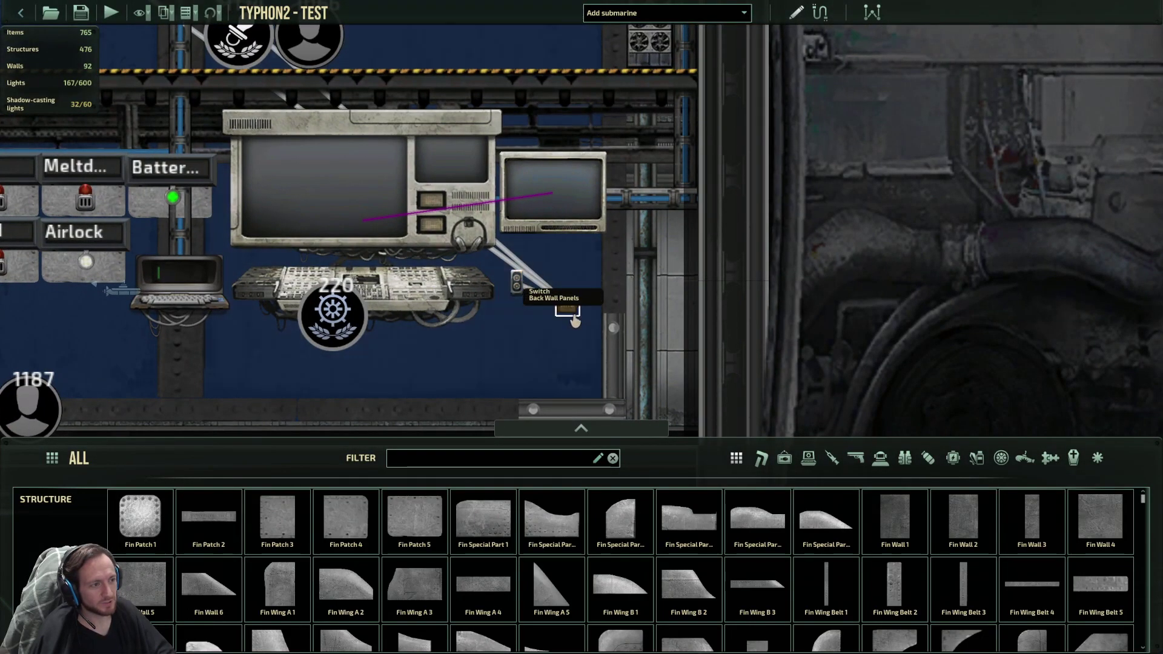
{"action": "left_click", "coordinate": [568, 311]}
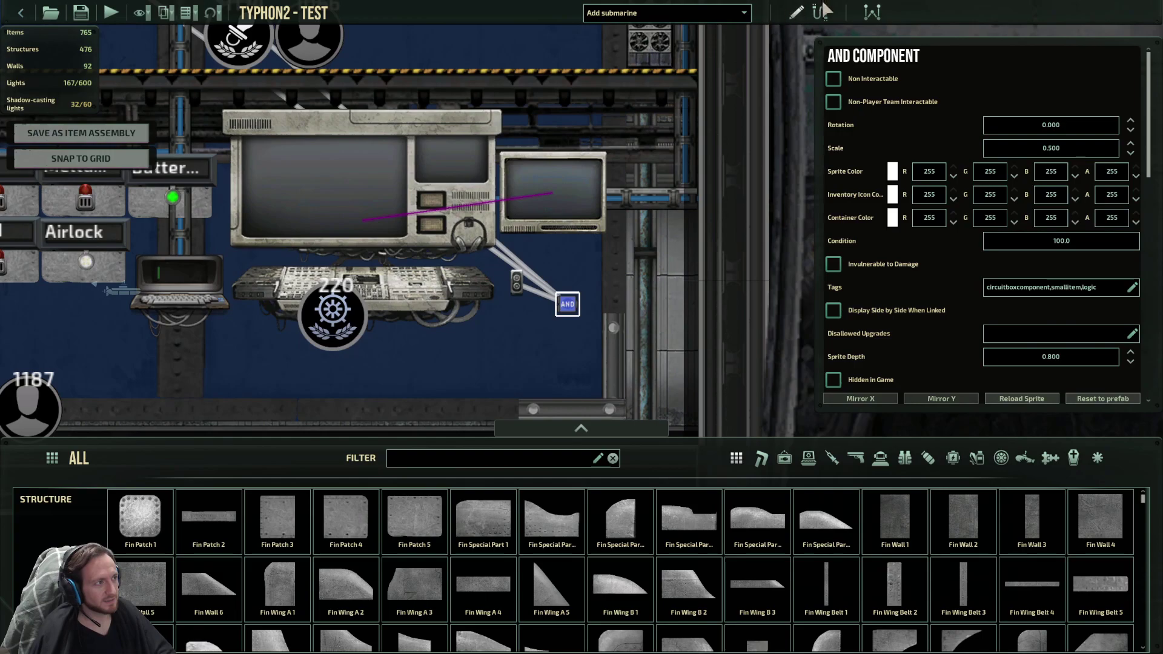
{"action": "left_click", "coordinate": [820, 12]}
Wire Switch signal_out to SIGNAL_IN_1, Motion Detector state_out to SIGNAL_IN_2, SIGNAL_OUT to coil trigger_in.
{"action": "left_click", "coordinate": [567, 304]}
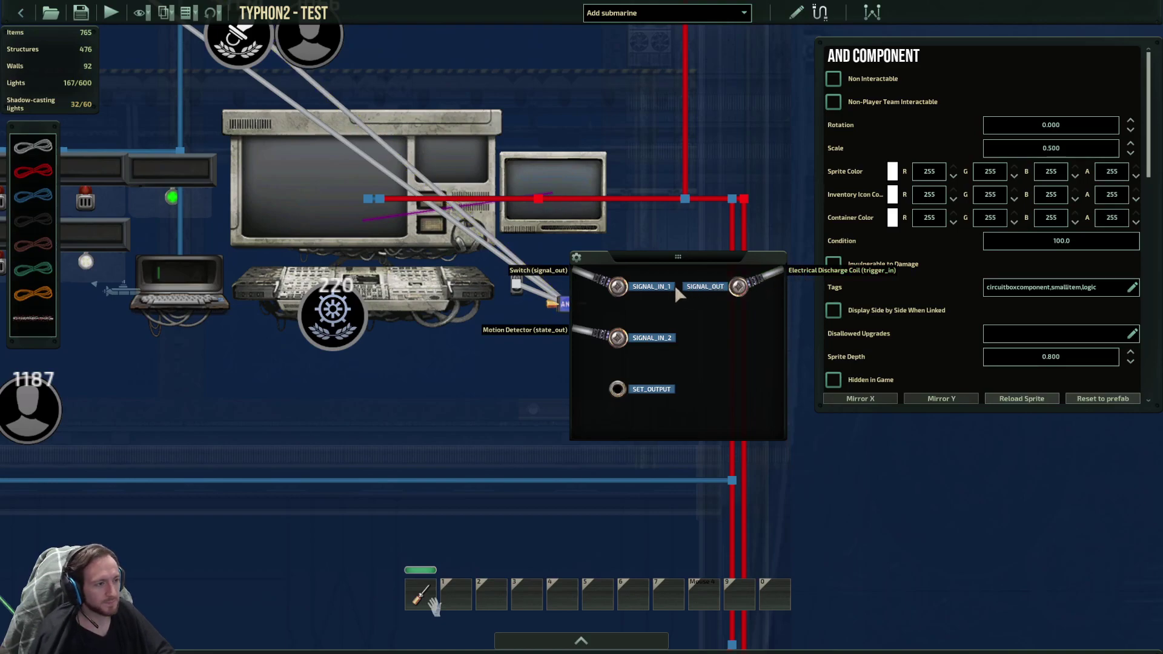
{"action": "key", "text": "Escape"}
{"action": "scroll", "coordinate": [572, 283], "scroll_direction": "down", "scroll_amount": 4}
{"action": "key", "text": "w"}
{"action": "key", "text": "a"}
{"action": "scroll", "coordinate": [561, 284], "scroll_direction": "down", "scroll_amount": 2}
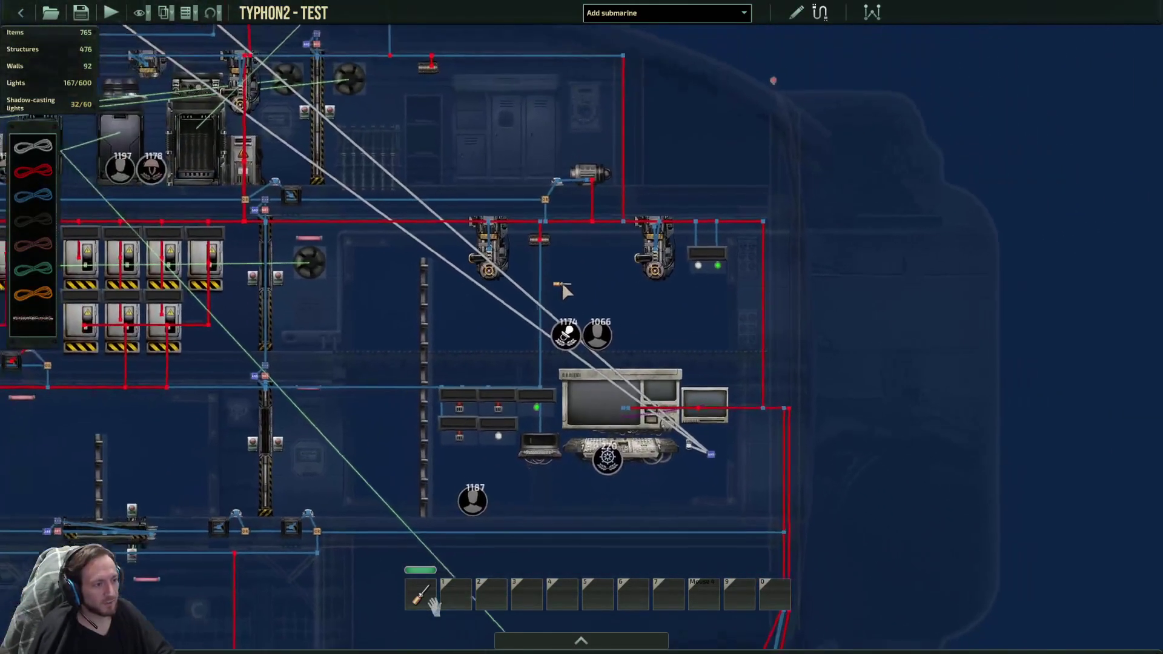
{"action": "scroll", "coordinate": [657, 415], "scroll_direction": "up", "scroll_amount": 4}
{"action": "key", "text": "s"}
{"action": "key", "text": "d"}
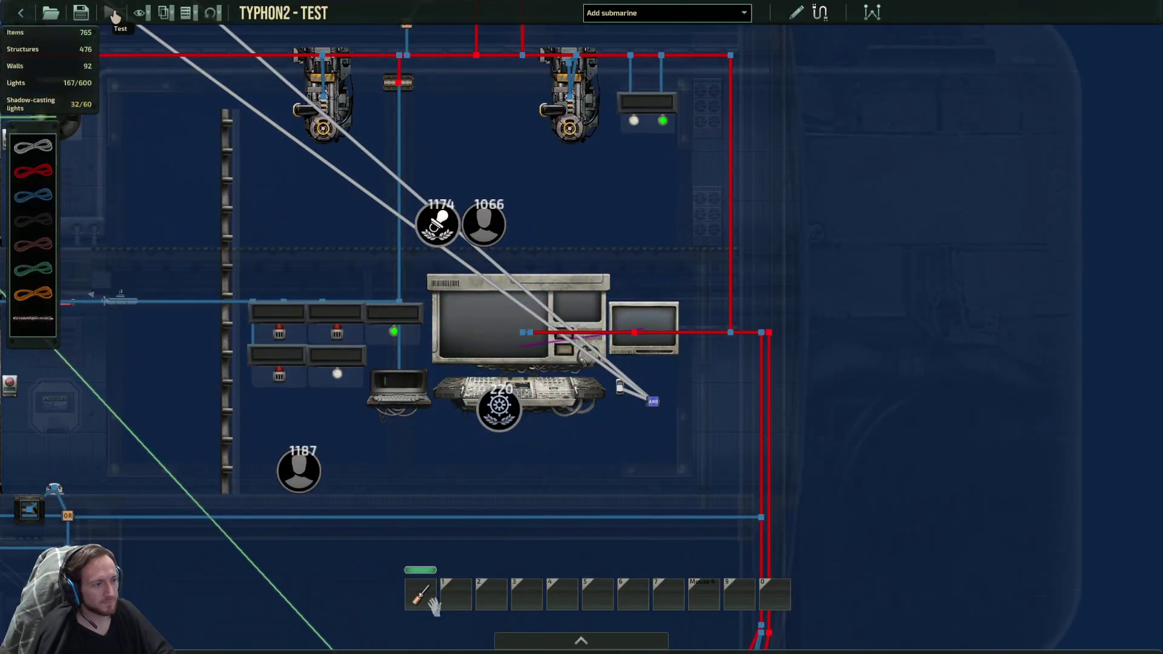
Test-run the rewired Typhon2, flip the switch on, then go back to the editor.
{"action": "left_click", "coordinate": [115, 15]}
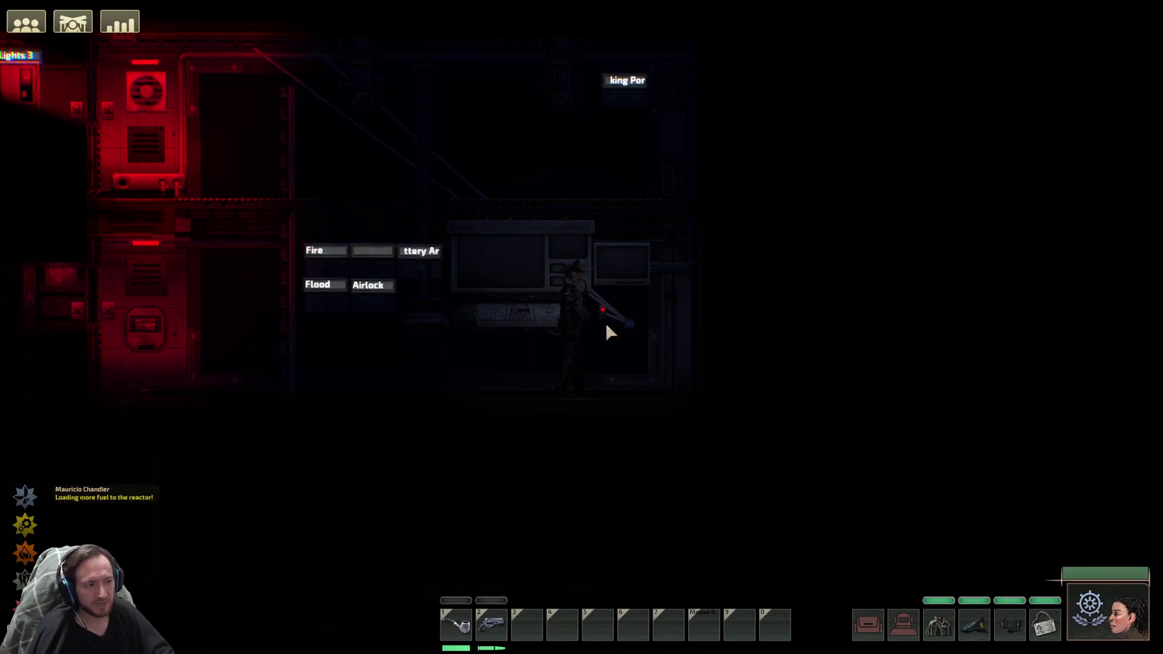
{"action": "left_click", "coordinate": [603, 314]}
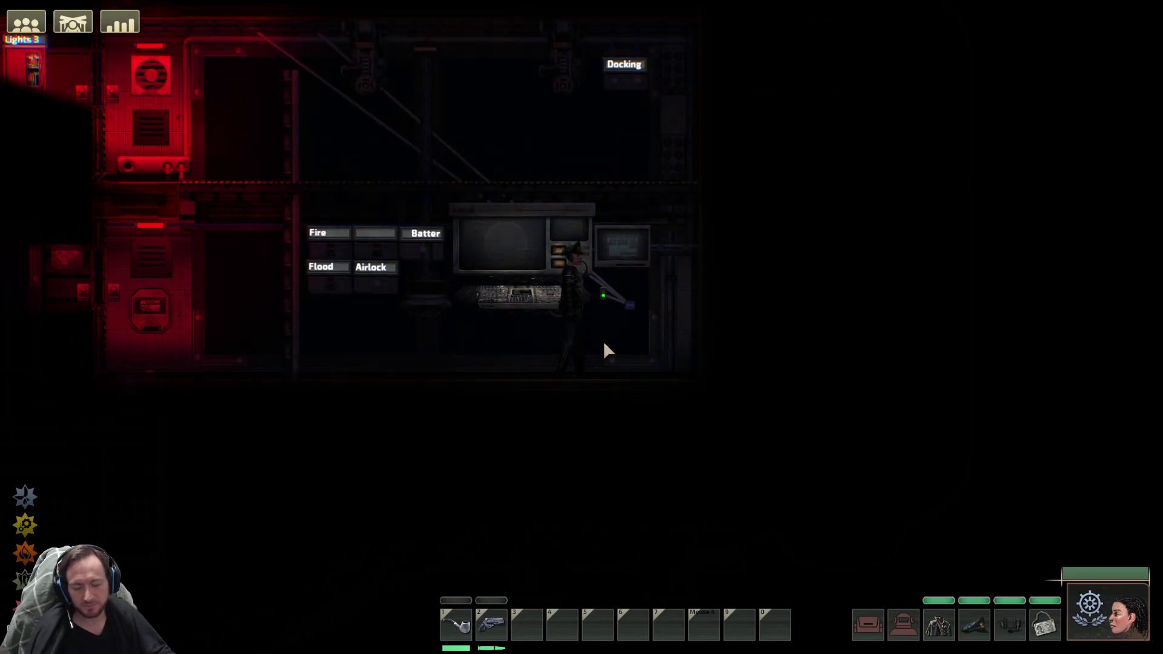
{"action": "key", "text": "Escape"}
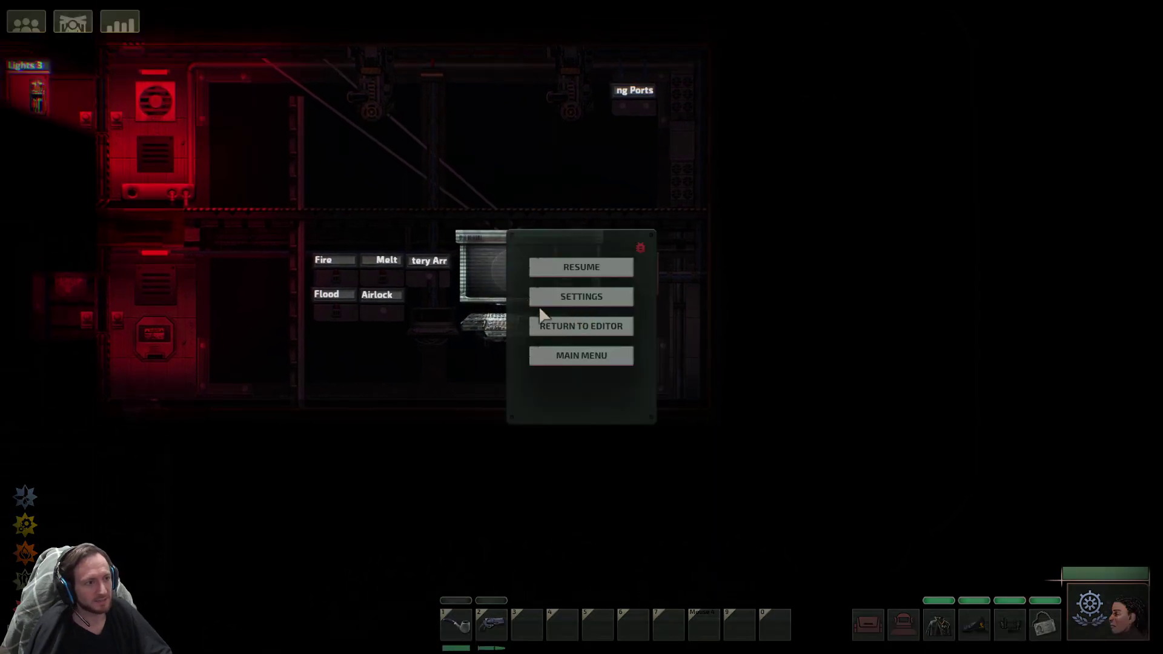
{"action": "left_click", "coordinate": [562, 327]}
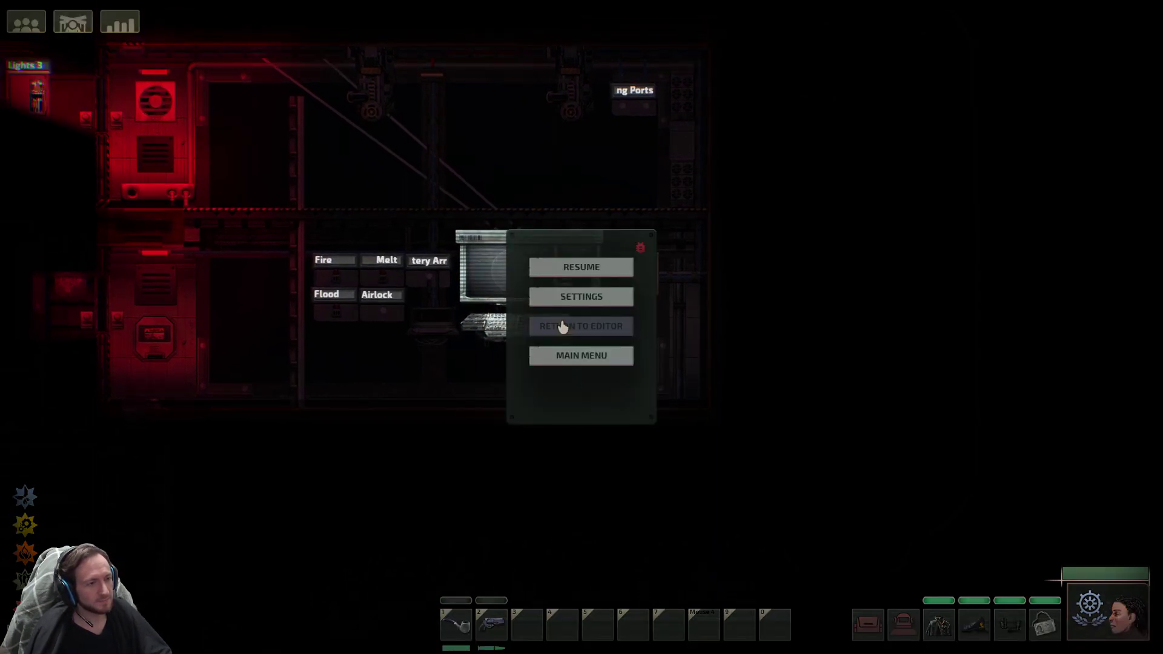
Select the hull's motion detector and view its targets (Human, Monster, Wall, Pet) and 900×340 range.
{"action": "scroll", "coordinate": [573, 284], "scroll_direction": "down", "scroll_amount": 7}
{"action": "key", "text": "w"}
{"action": "key", "text": "d"}
{"action": "key", "text": "s"}
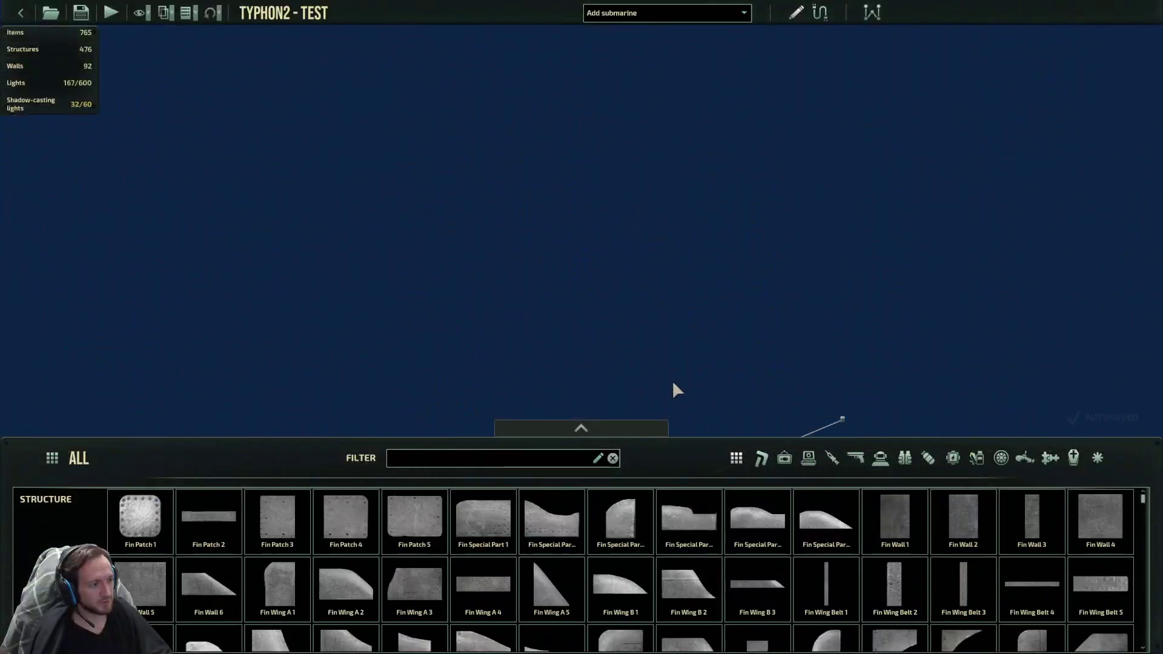
{"action": "left_click", "coordinate": [414, 283]}
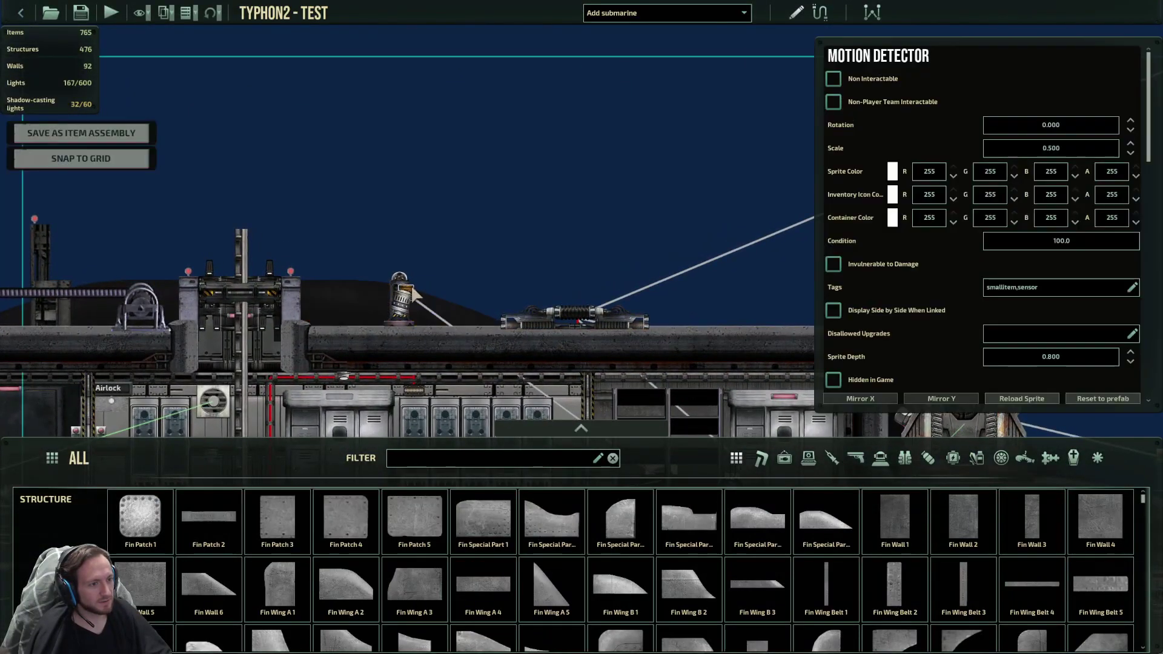
{"action": "scroll", "coordinate": [412, 272], "scroll_direction": "down", "scroll_amount": 1}
{"action": "key", "text": "d"}
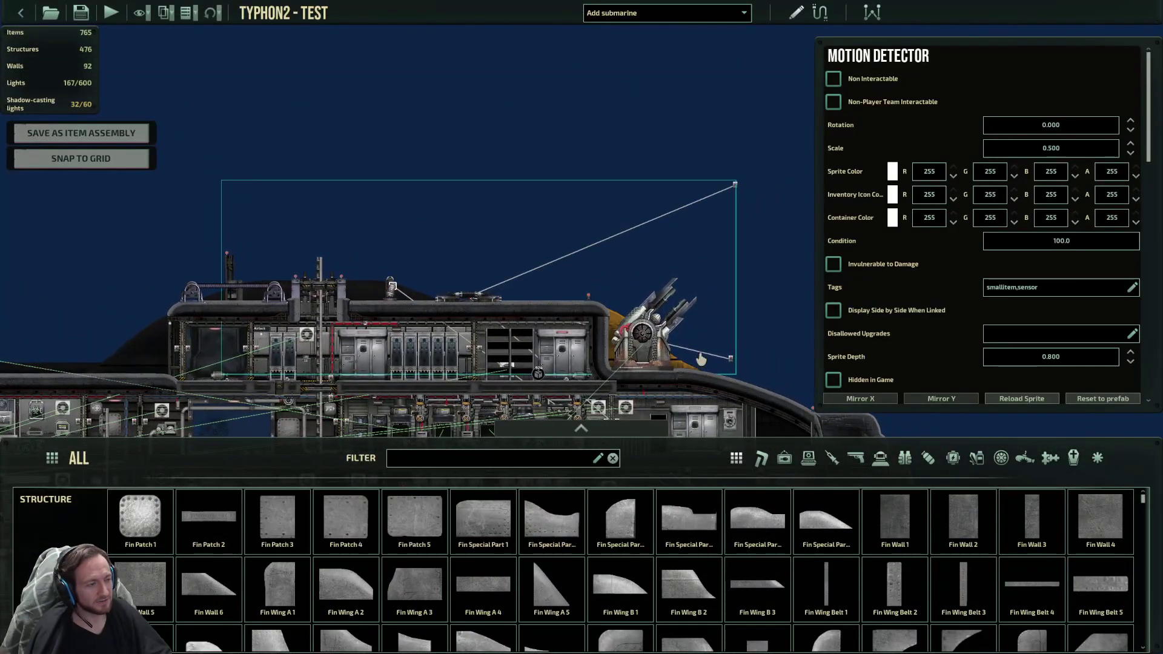
{"action": "key", "text": "a"}
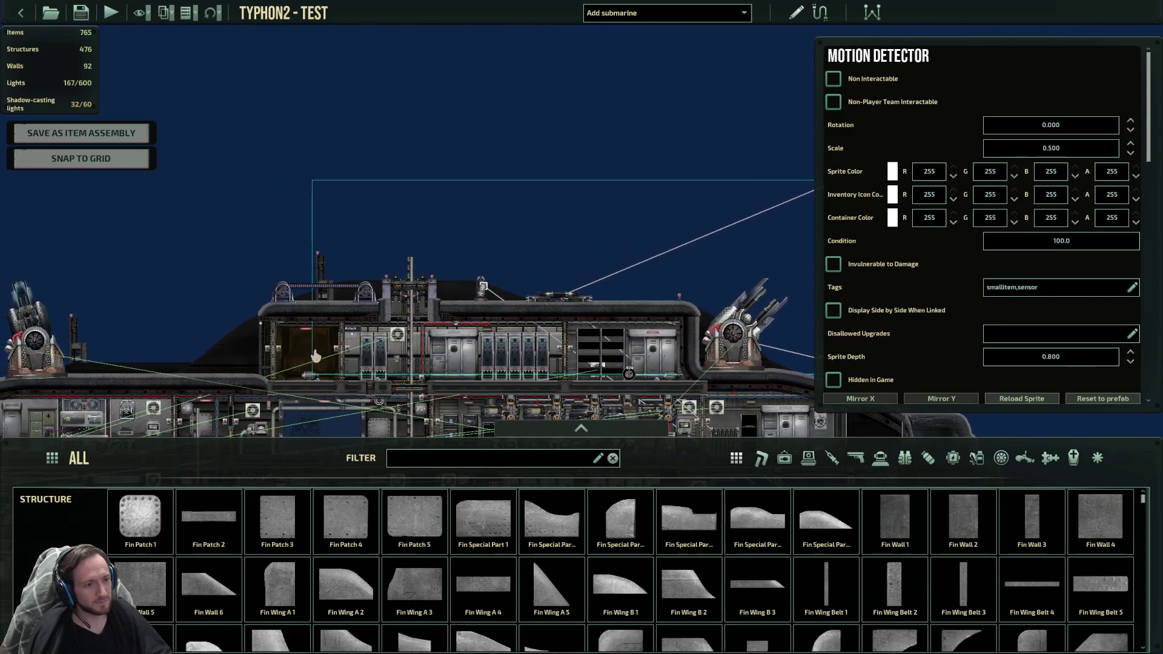
{"action": "key", "text": "a"}
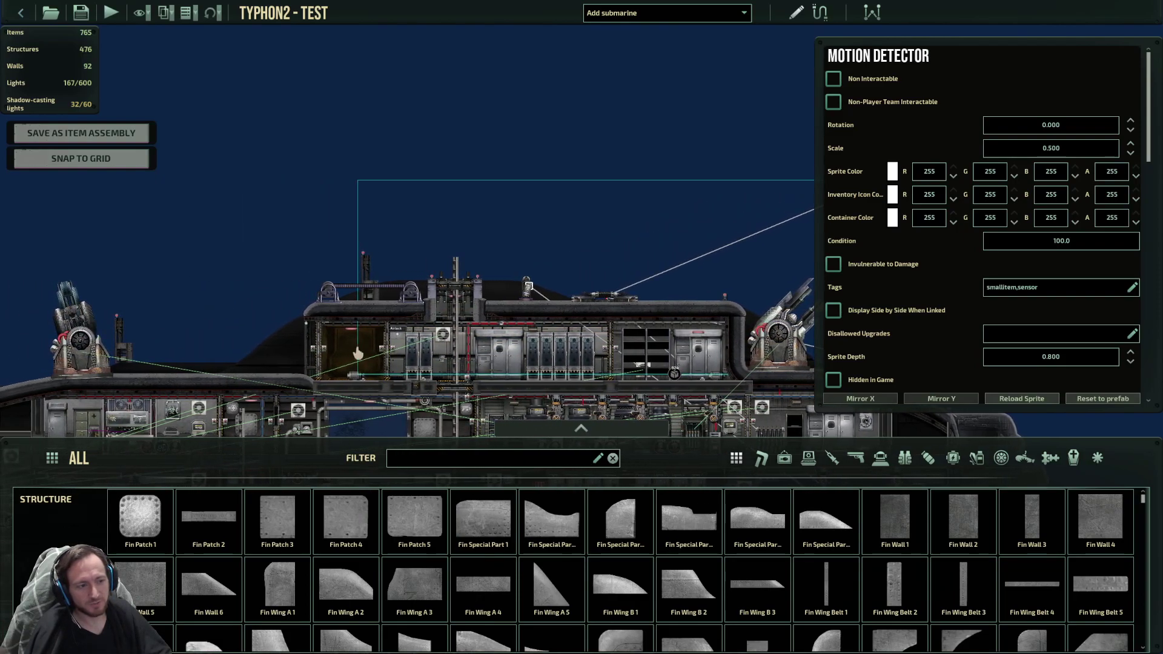
{"action": "key", "text": "d"}
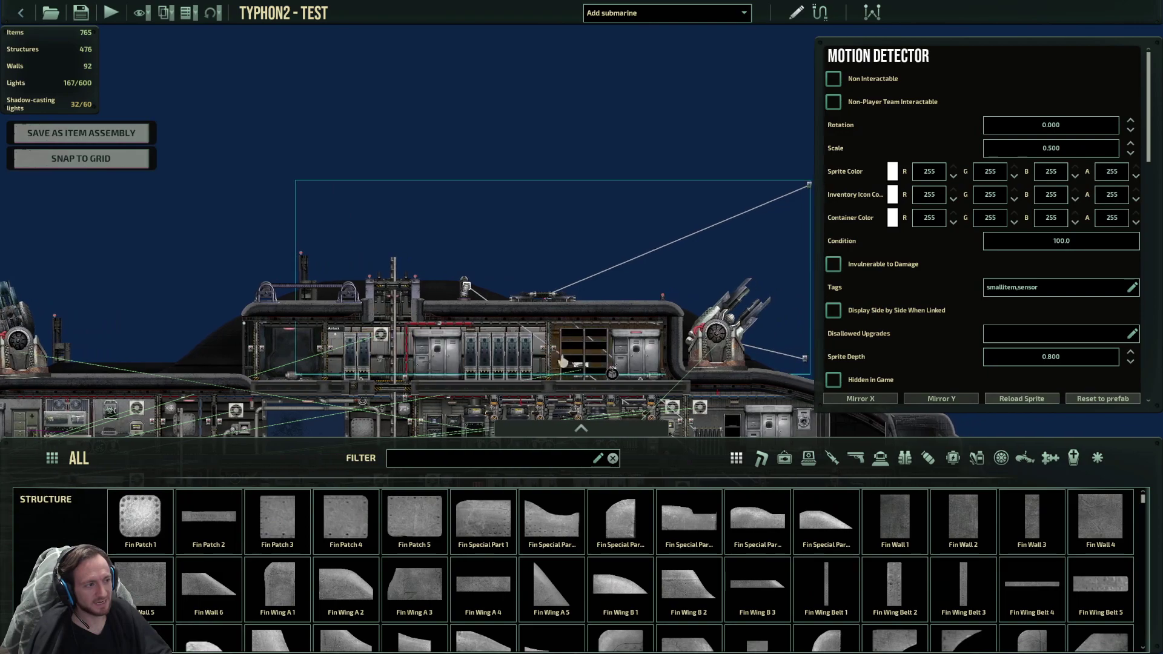
{"action": "key", "text": "d"}
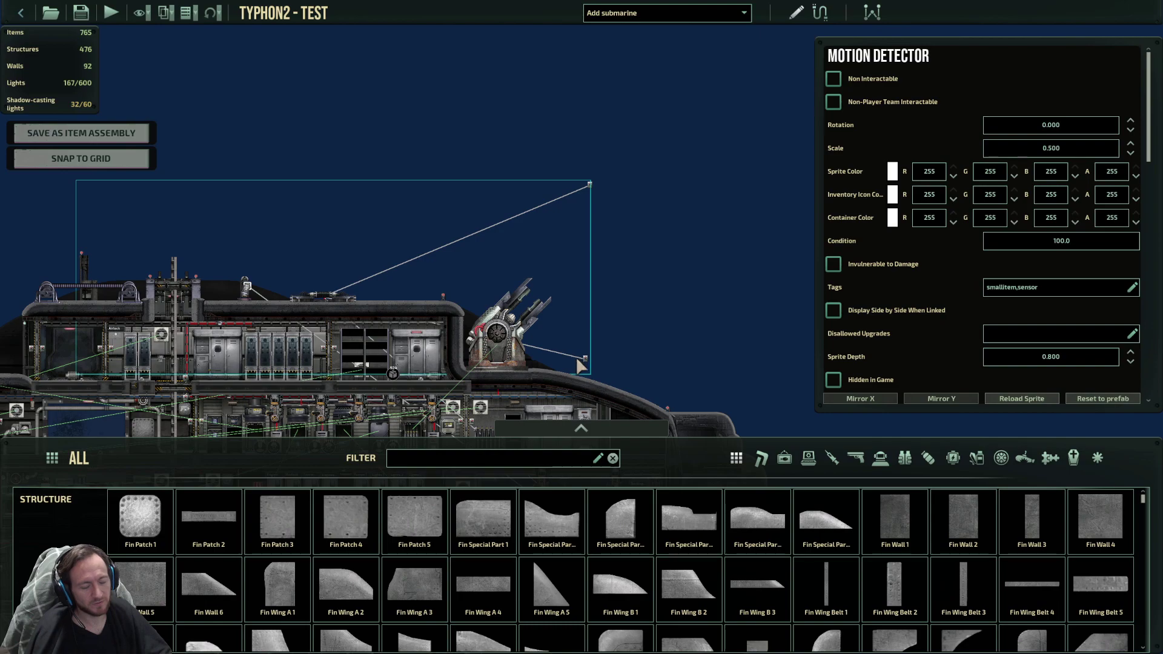
{"action": "key", "text": "a"}
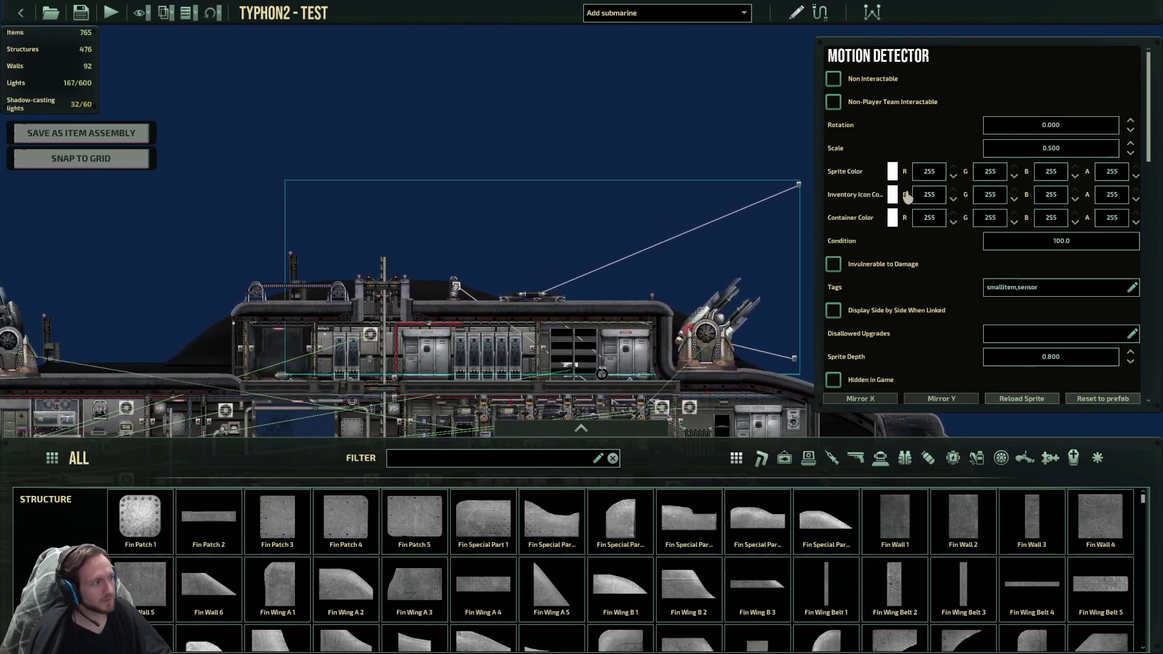
{"action": "scroll", "coordinate": [908, 201], "scroll_direction": "down", "scroll_amount": 5}
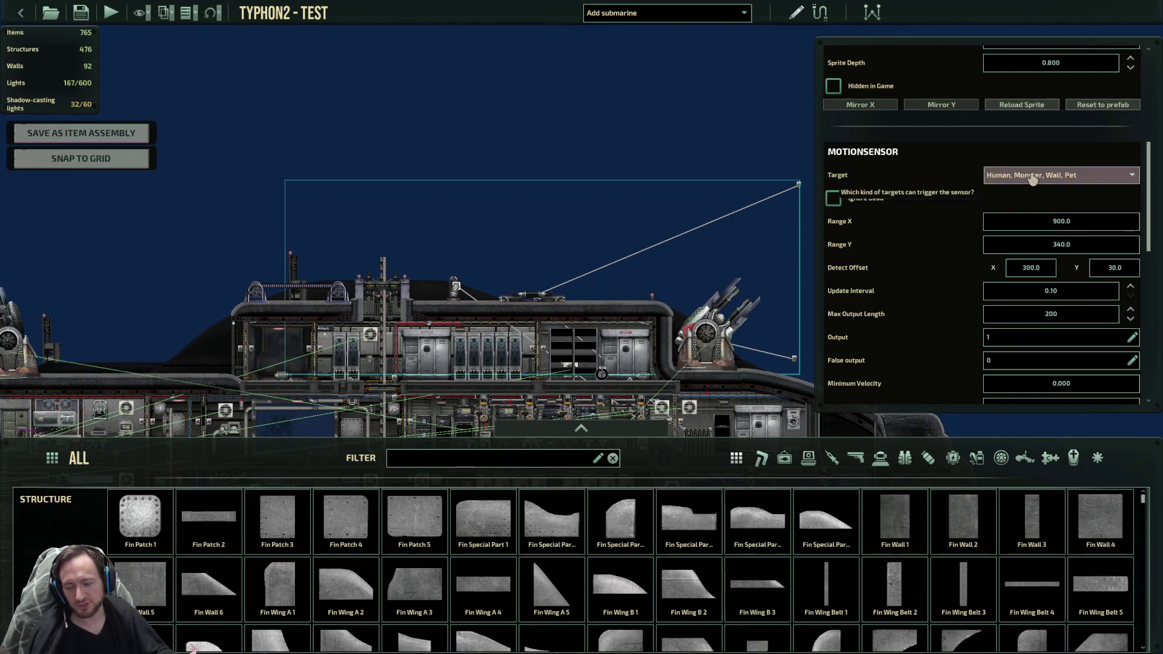
Set the detector's targets to Monster only, dropping Human, Wall and Pet, and enable Ignore Dead.
{"action": "left_click", "coordinate": [1031, 177]}
{"action": "left_click", "coordinate": [994, 198]}
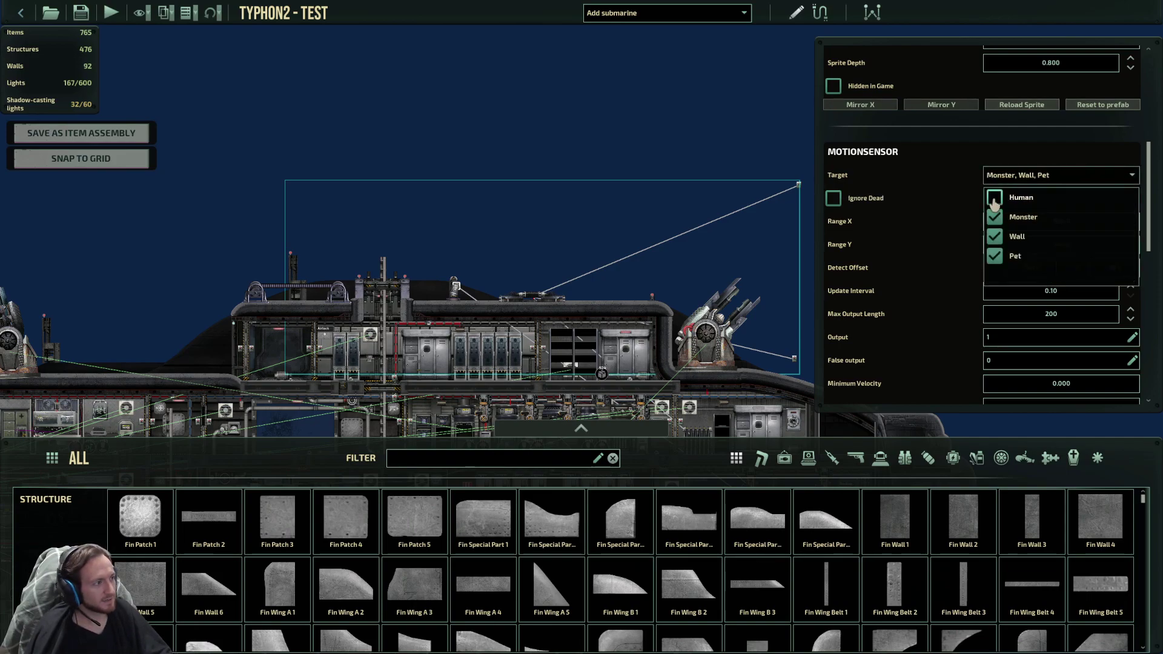
{"action": "left_click", "coordinate": [994, 236]}
{"action": "left_click", "coordinate": [993, 256]}
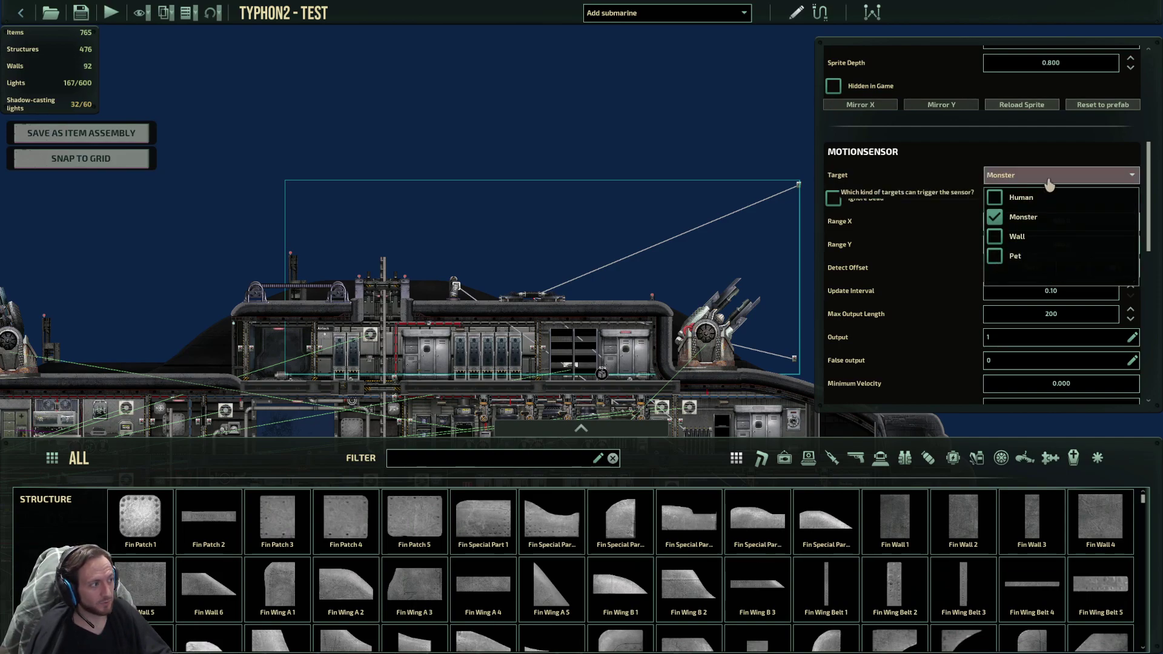
{"action": "left_click", "coordinate": [1037, 180]}
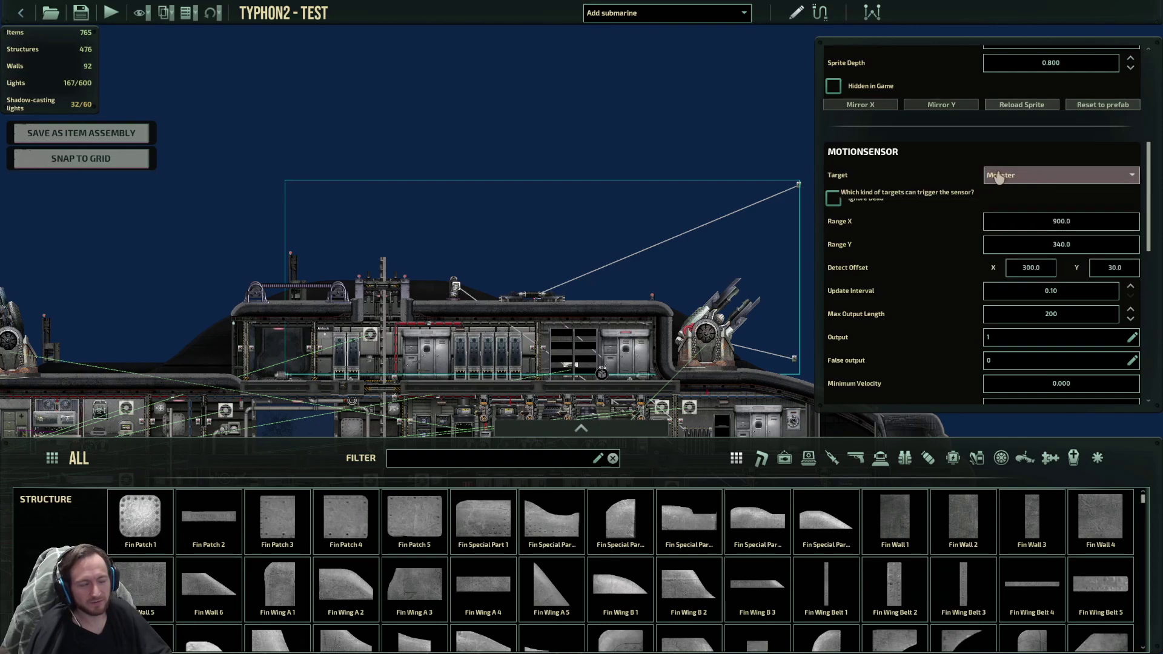
{"action": "left_click", "coordinate": [833, 198]}
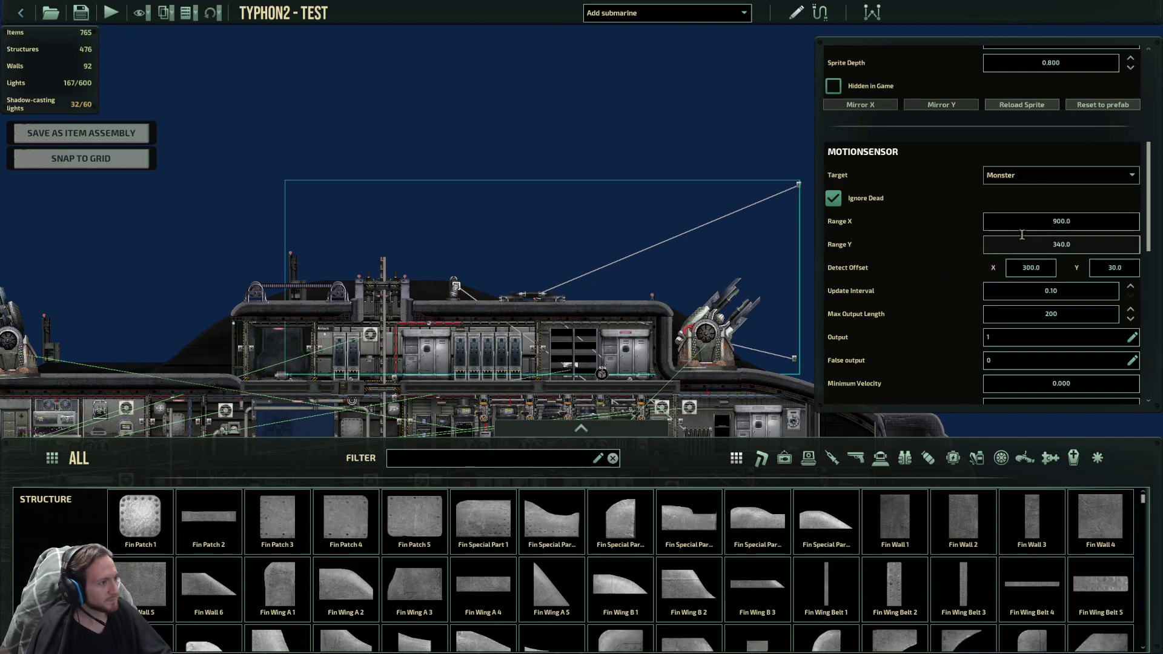
{"action": "scroll", "coordinate": [1021, 235], "scroll_direction": "down", "scroll_amount": 5}
{"action": "scroll", "coordinate": [1021, 235], "scroll_direction": "up", "scroll_amount": 3}
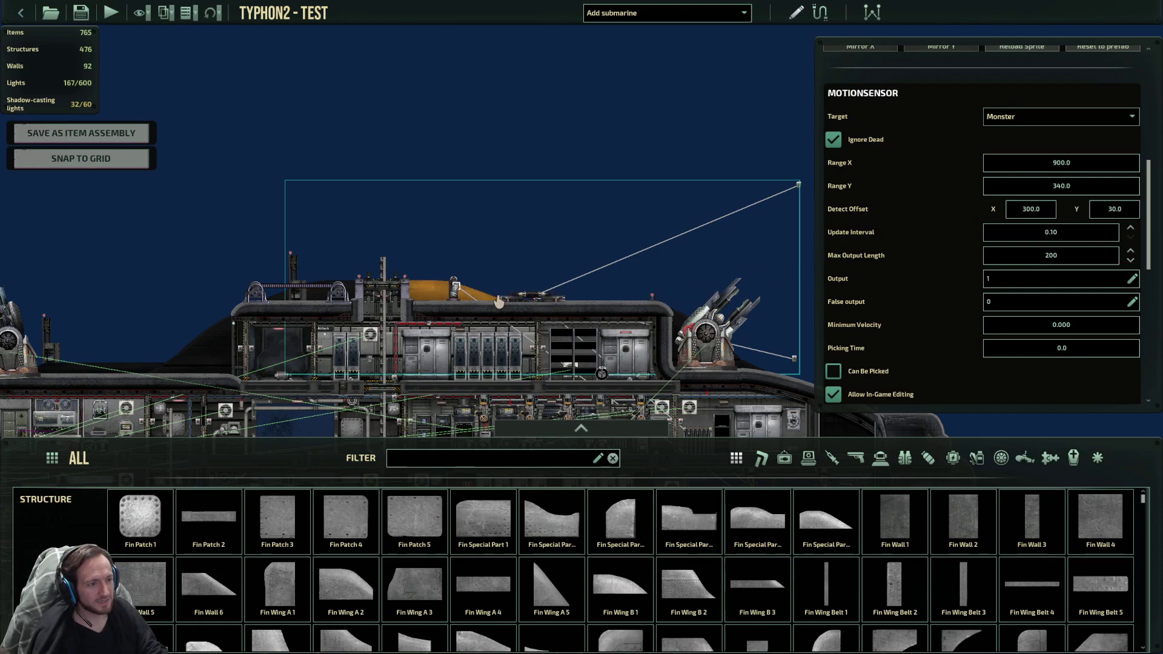
{"action": "key", "text": "d"}
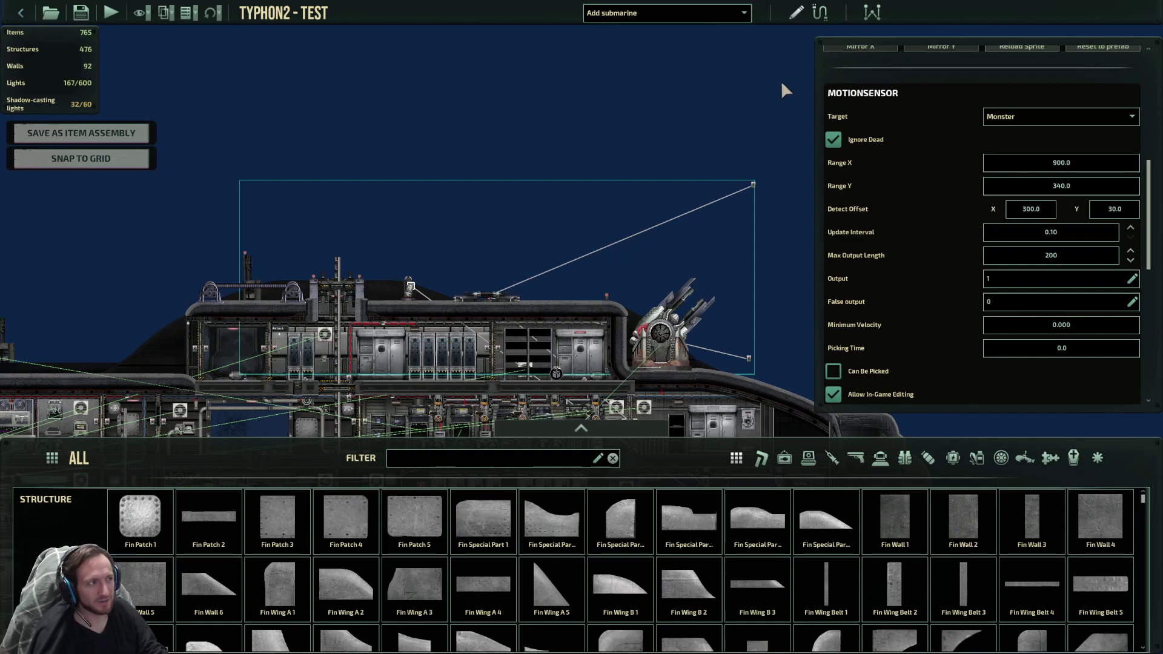
{"action": "key", "text": "s"}
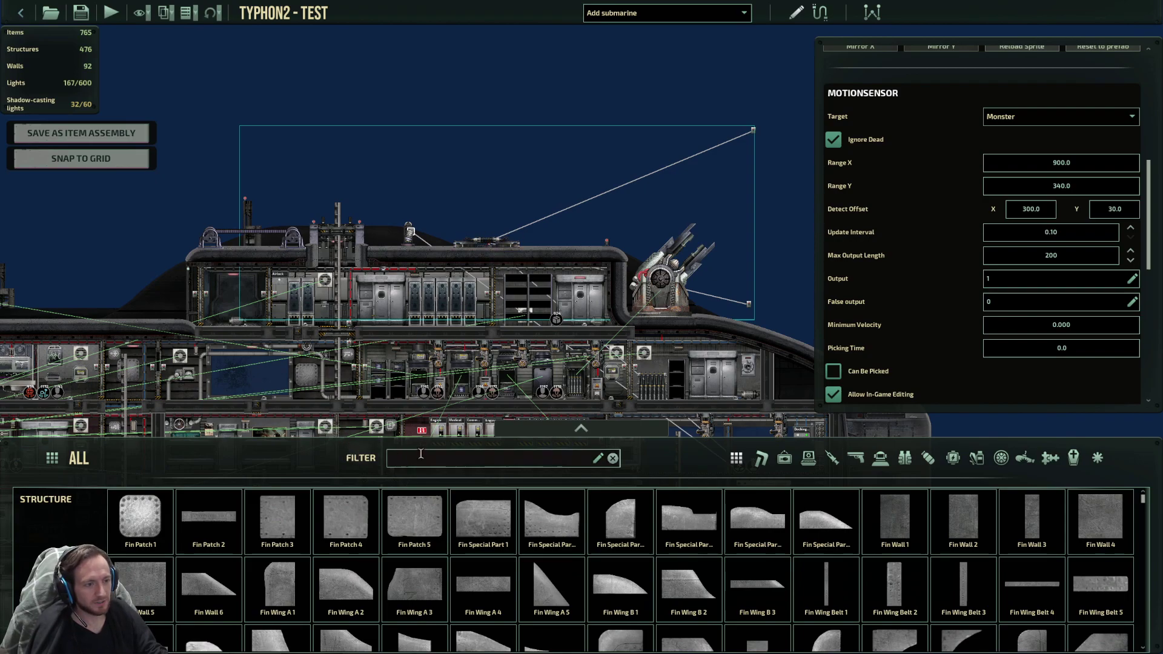
Filter the item palette for 'delay' and deselect the motion detector.
{"action": "type", "text": "delay"}
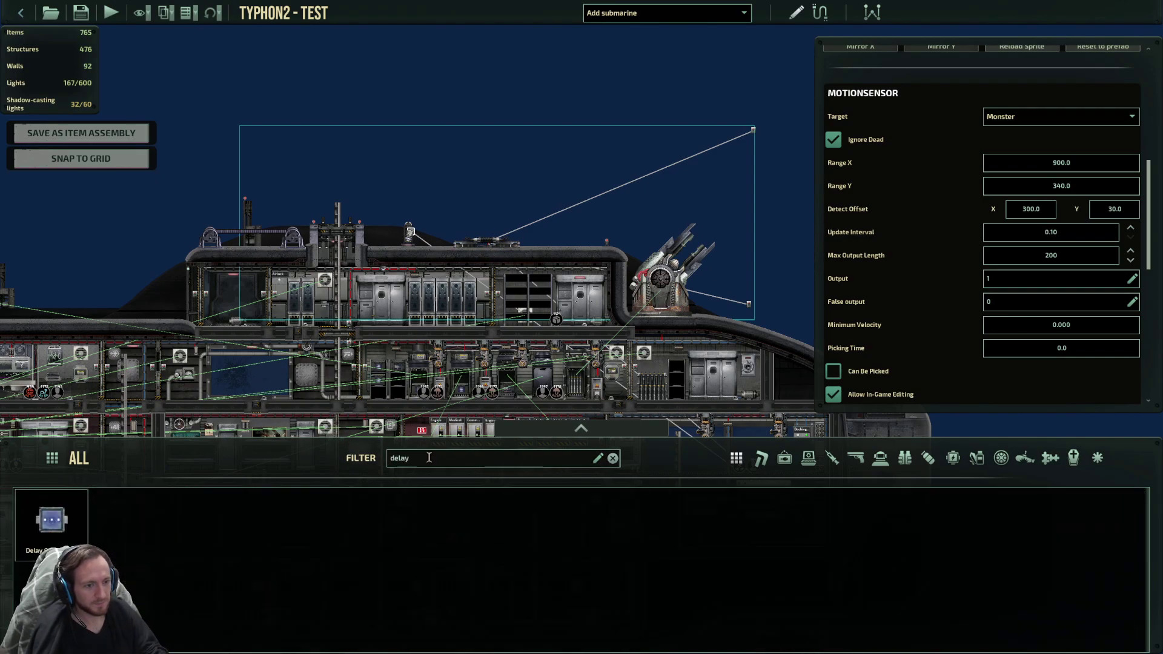
{"action": "left_click", "coordinate": [357, 239]}
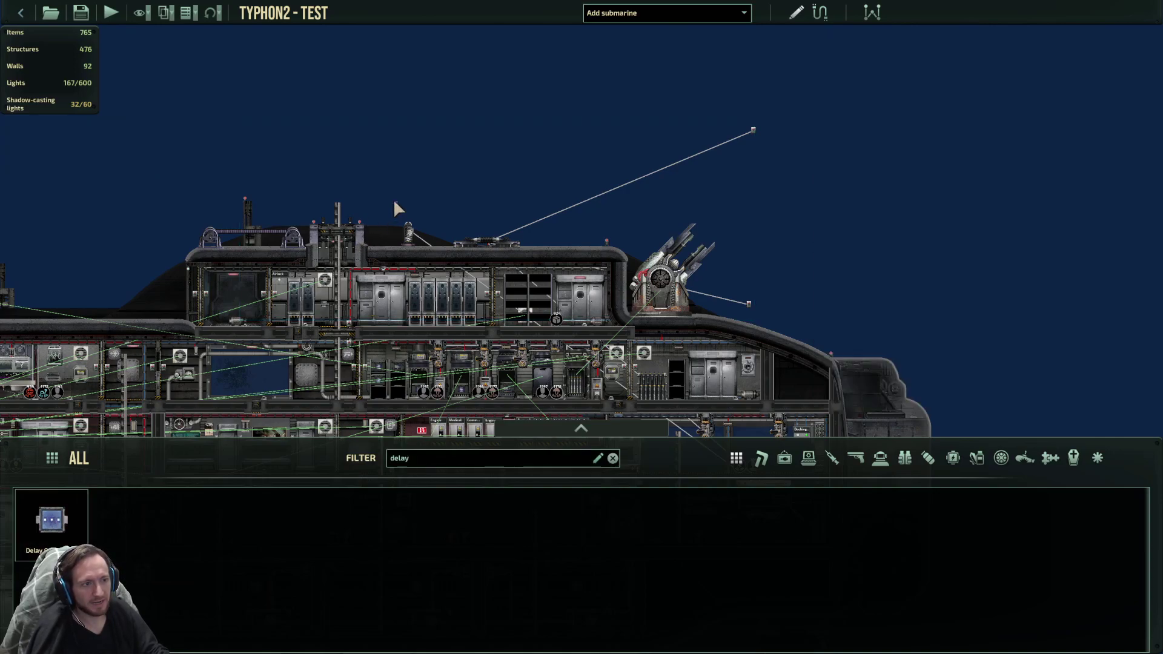